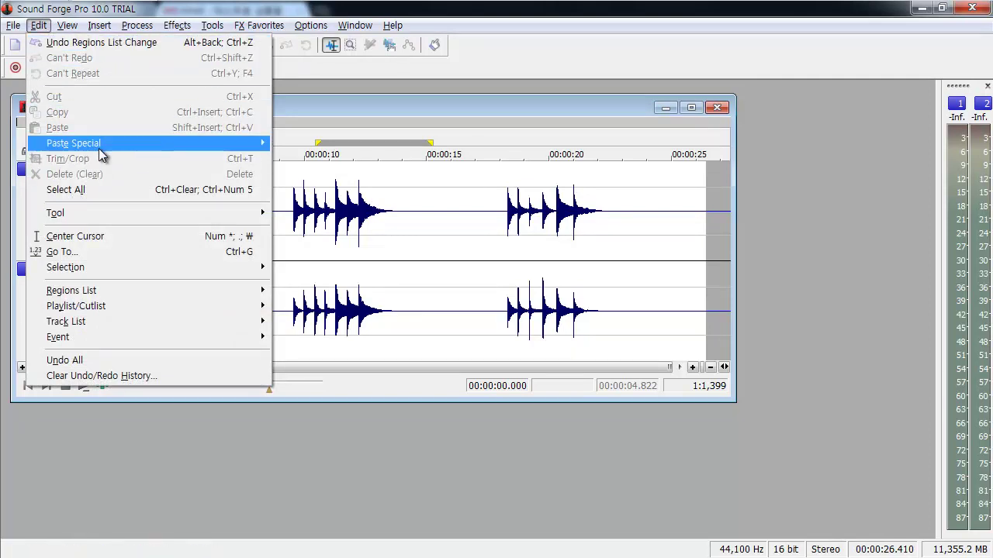
mouse_move(99, 148)
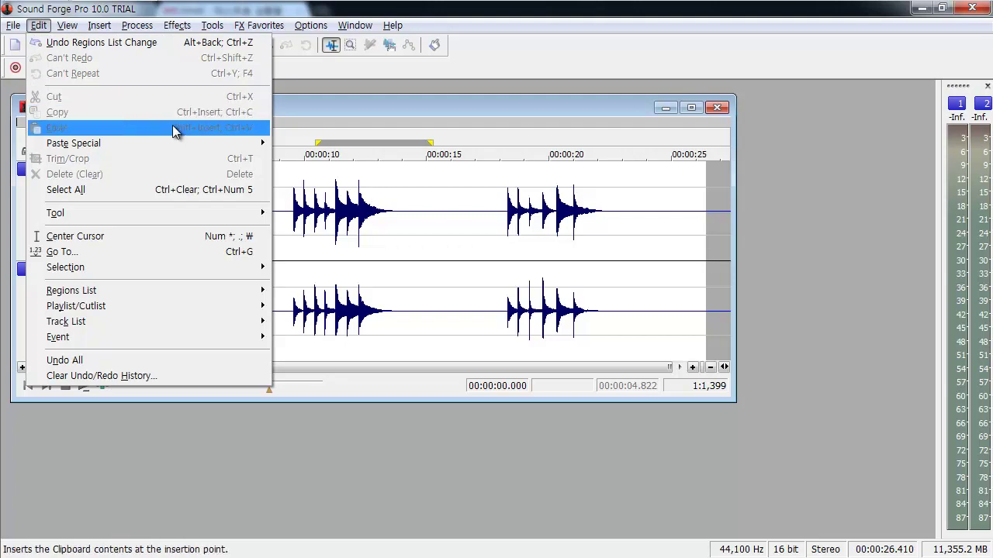
click(294, 111)
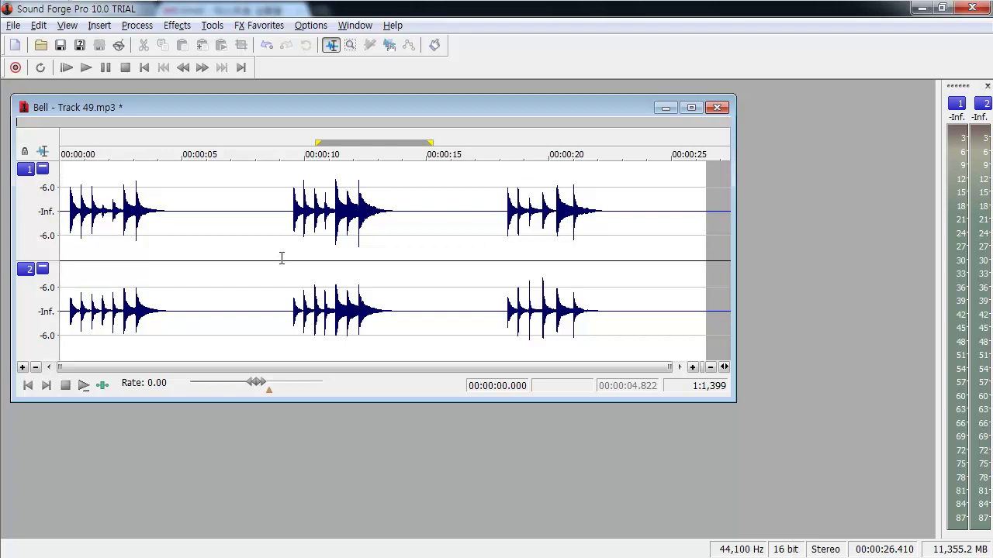
- Select the middle bell phrase from about 9.07 s to 15.51 s in both channels and cut it to the clipboard
drag(280, 259, 440, 245)
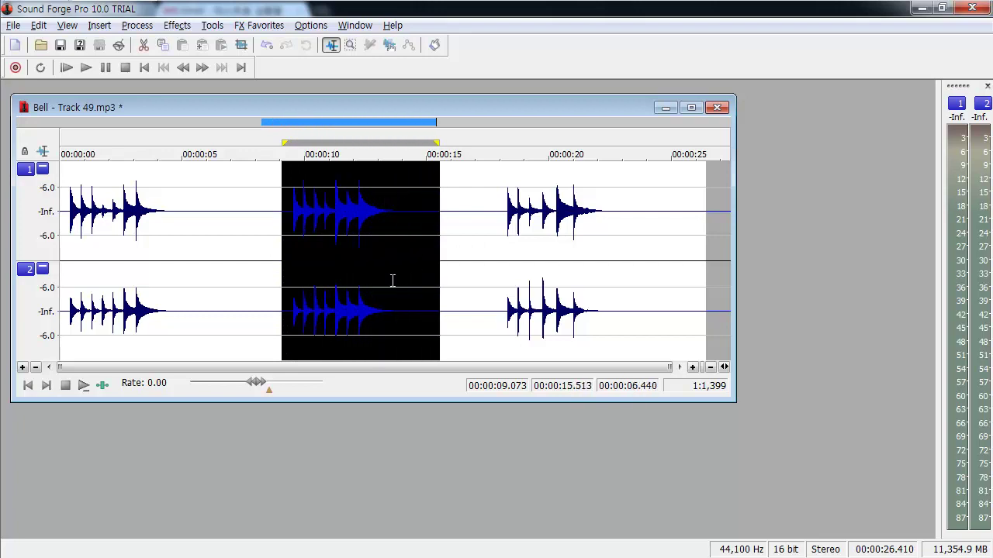
click(38, 25)
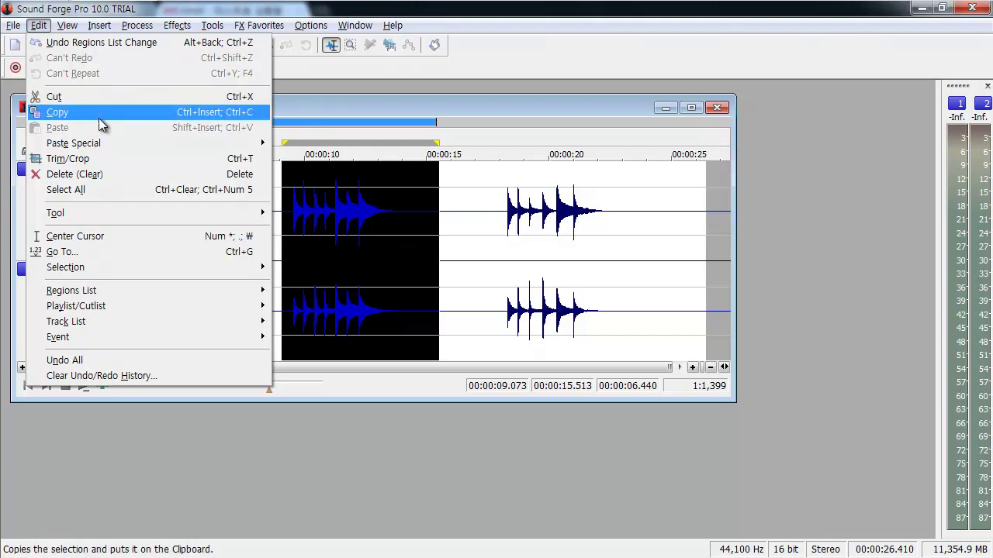
click(309, 105)
drag(268, 106, 267, 100)
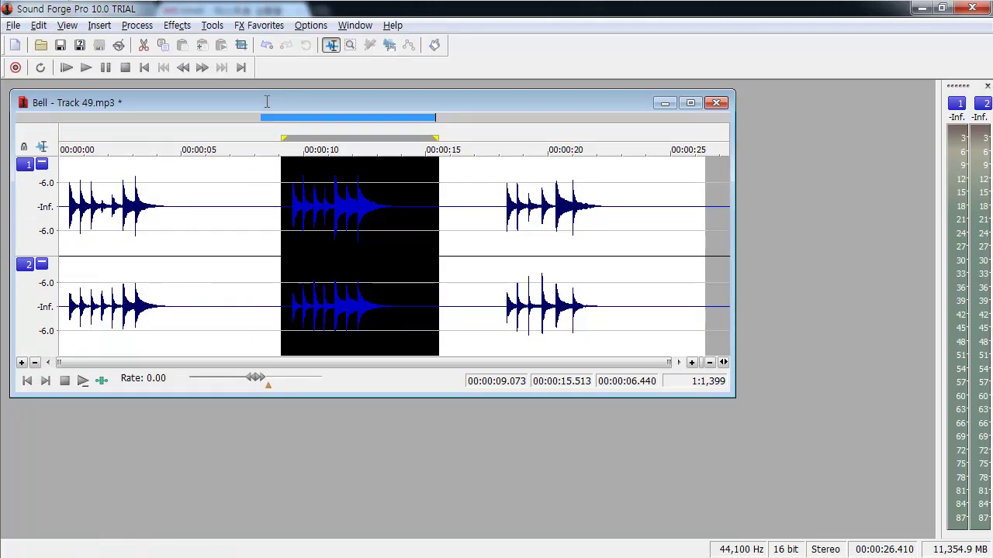
key(Delete)
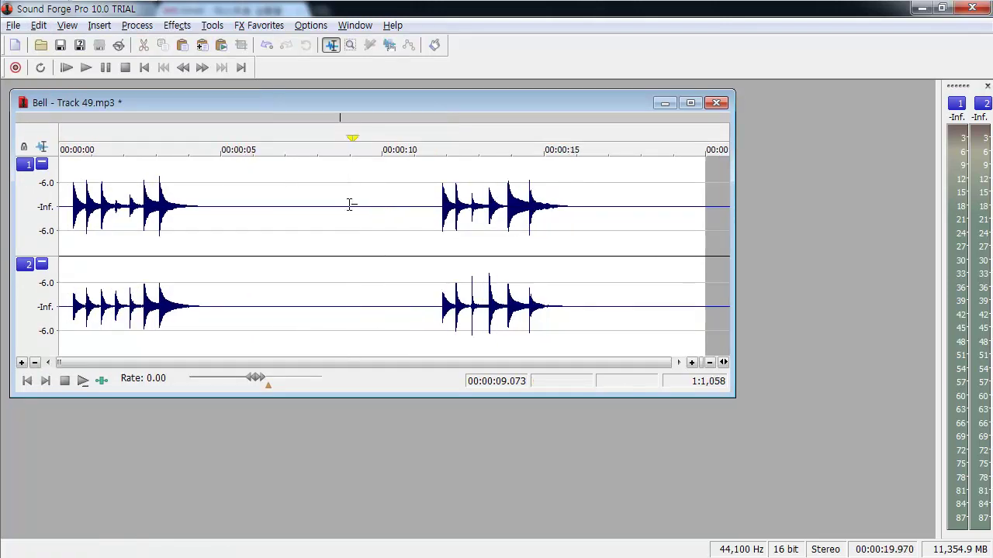
- Paste the cut bell phrase near the end of the track, at about 19.5 s
click(697, 230)
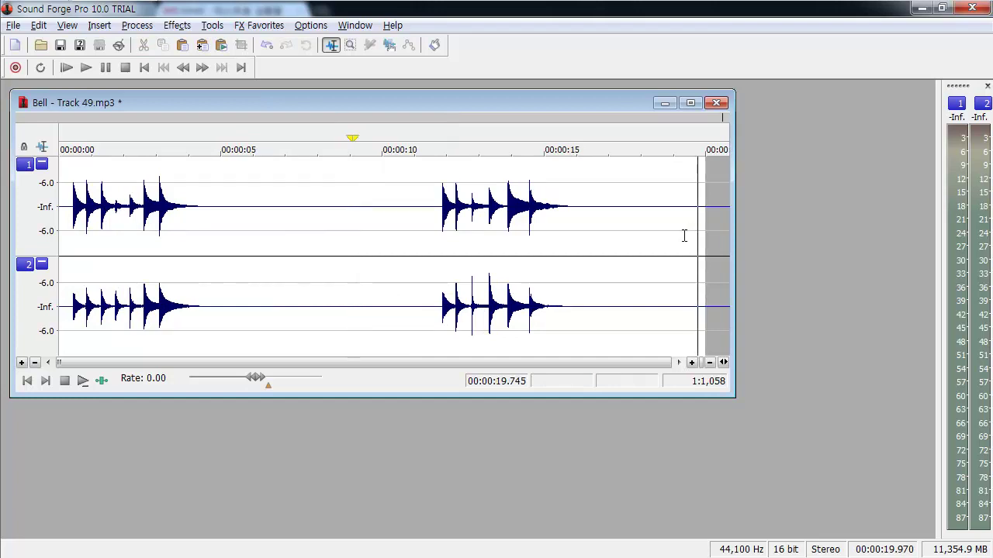
click(685, 239)
click(689, 256)
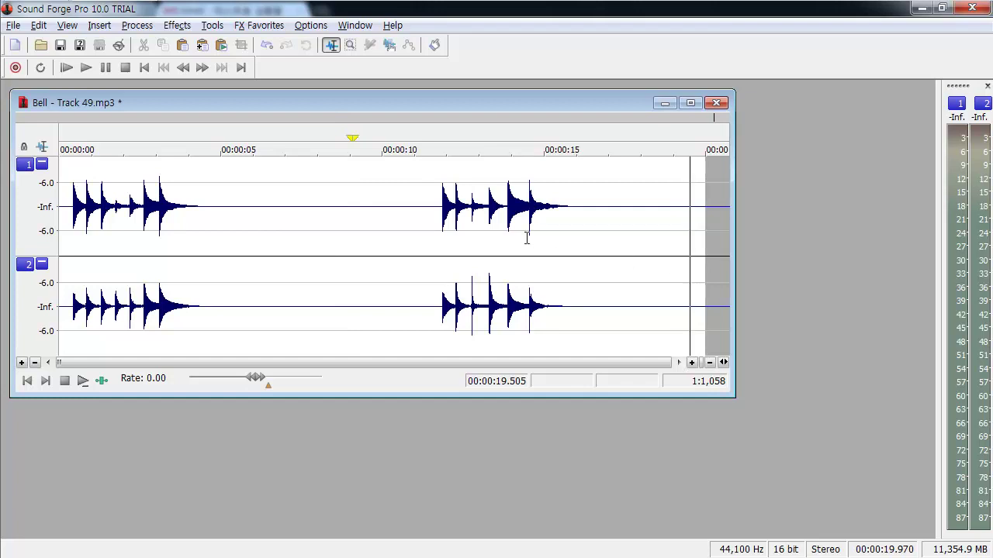
key(ctrl+v)
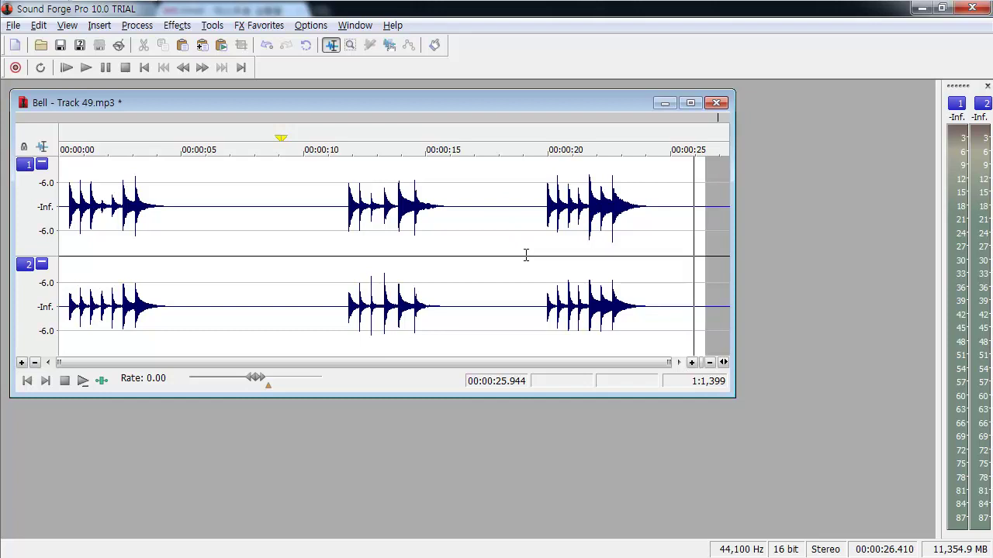
- Move the last bell phrase, from about 19.1 s to 25.5 s, to about 8 s by cutting and pasting it
drag(526, 255, 683, 249)
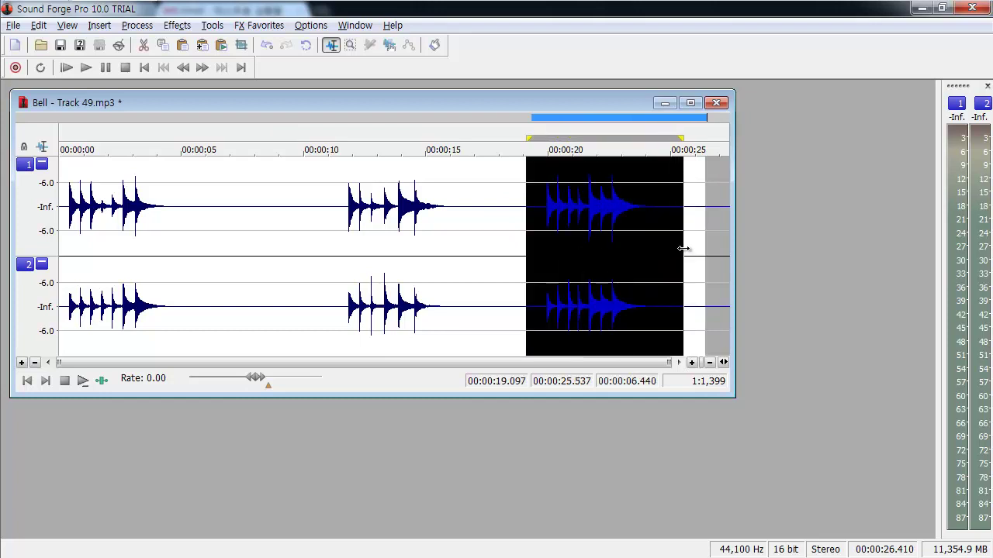
click(38, 25)
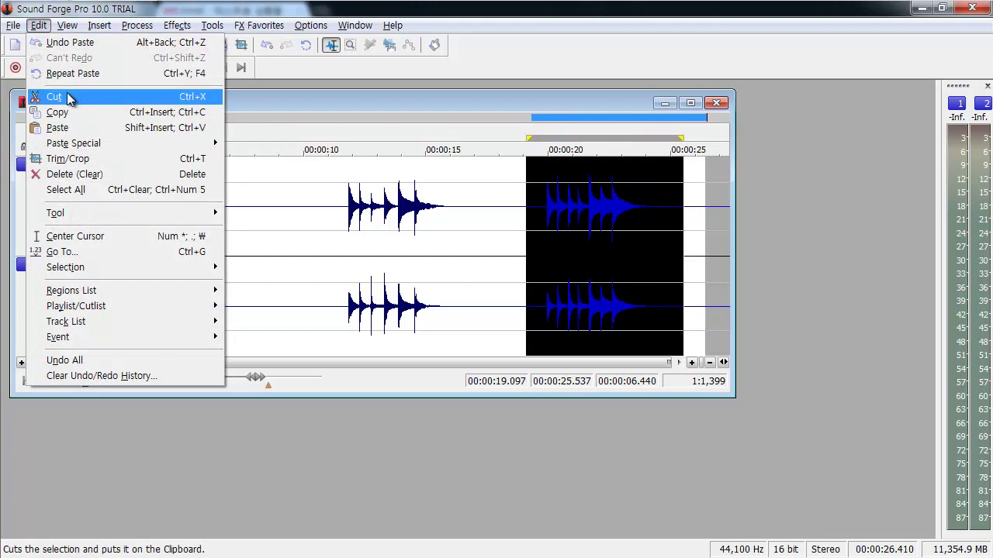
click(67, 96)
click(317, 247)
click(38, 25)
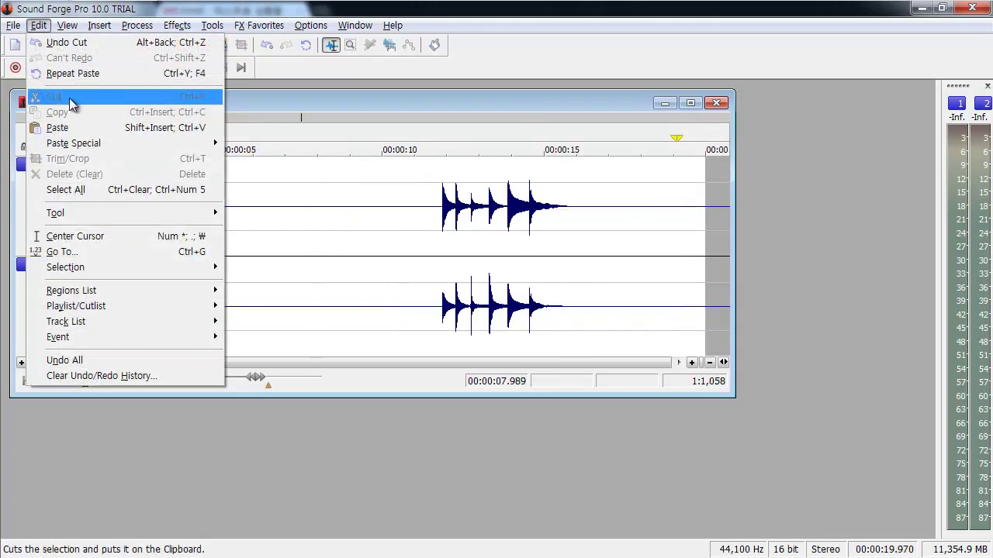
click(86, 131)
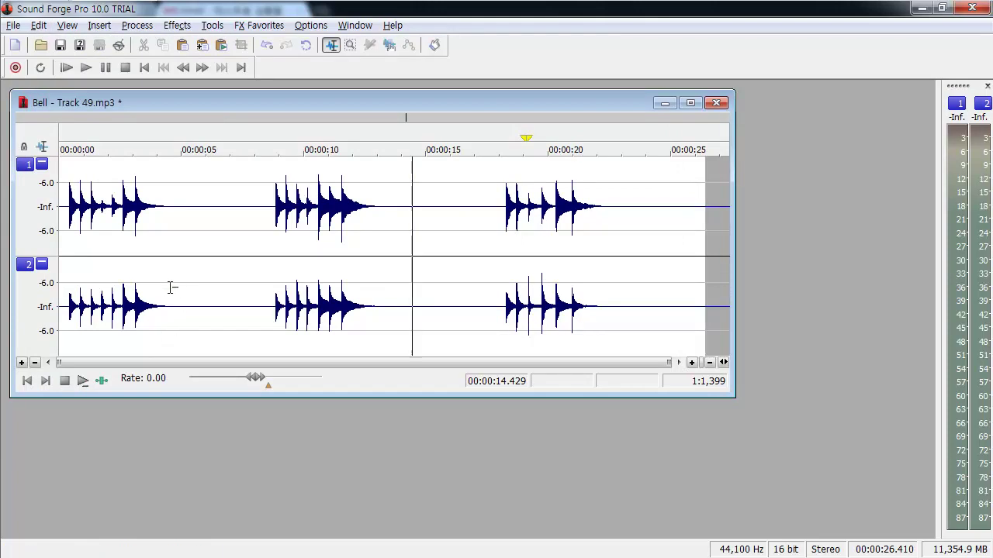
- Play the first bell phrase from the start of the file and the second one from about 8.3 s
click(26, 380)
click(40, 25)
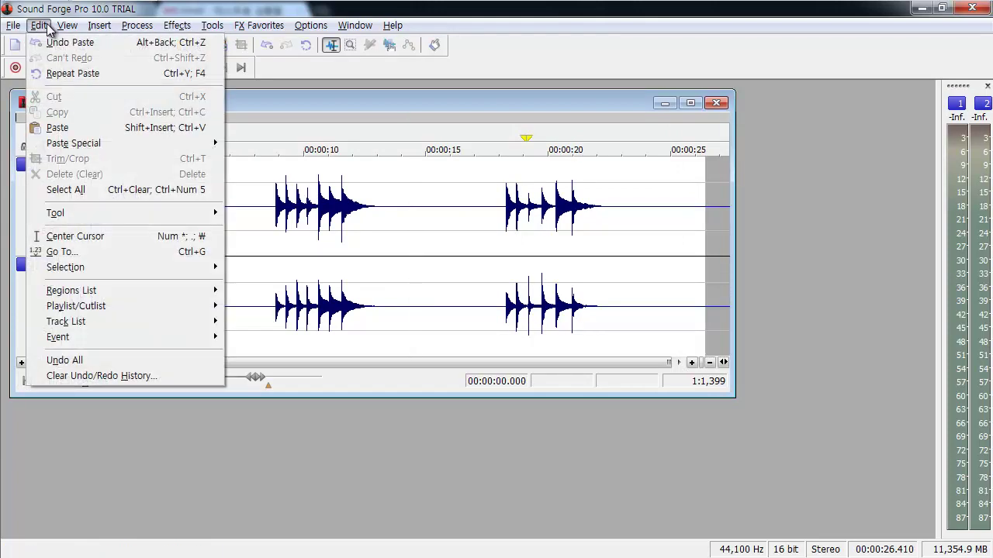
mouse_move(104, 146)
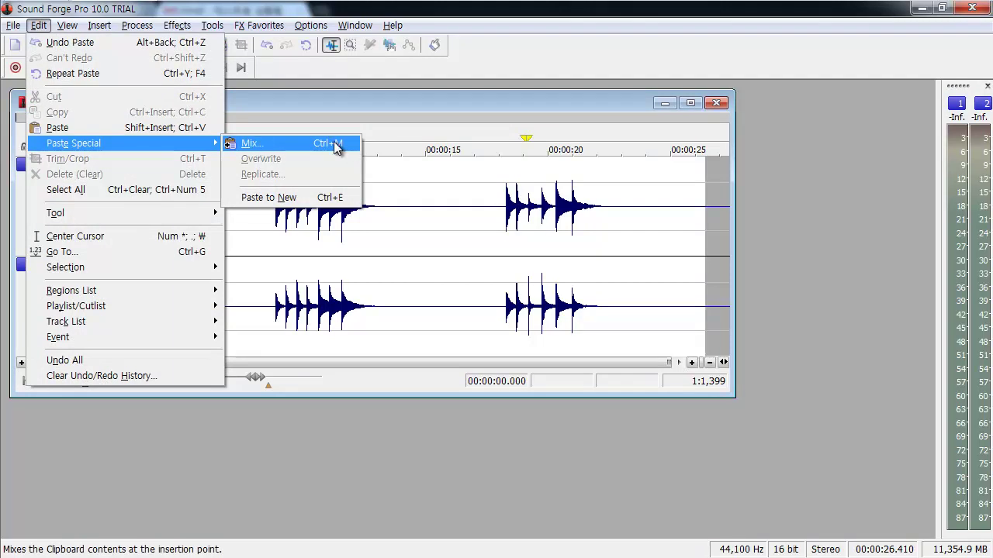
click(328, 104)
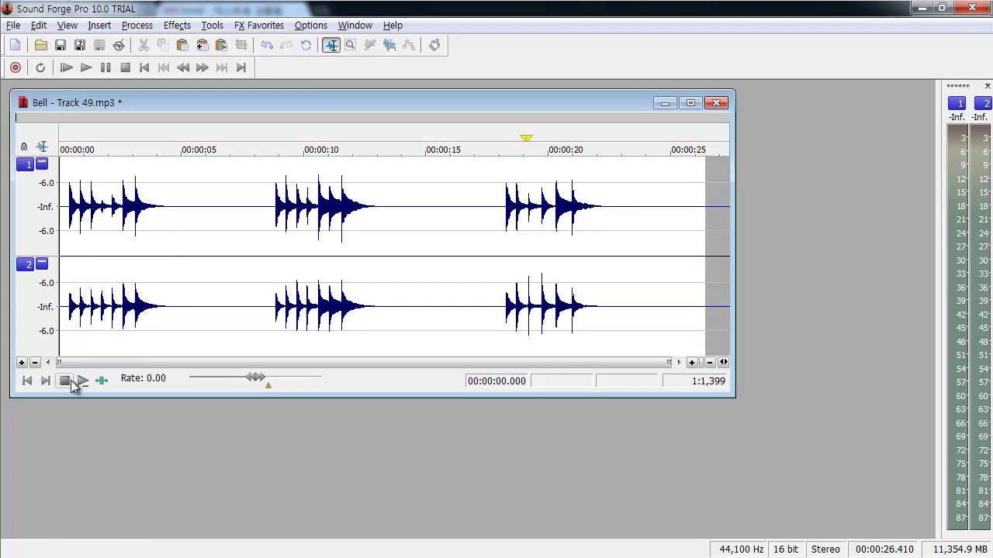
key(space)
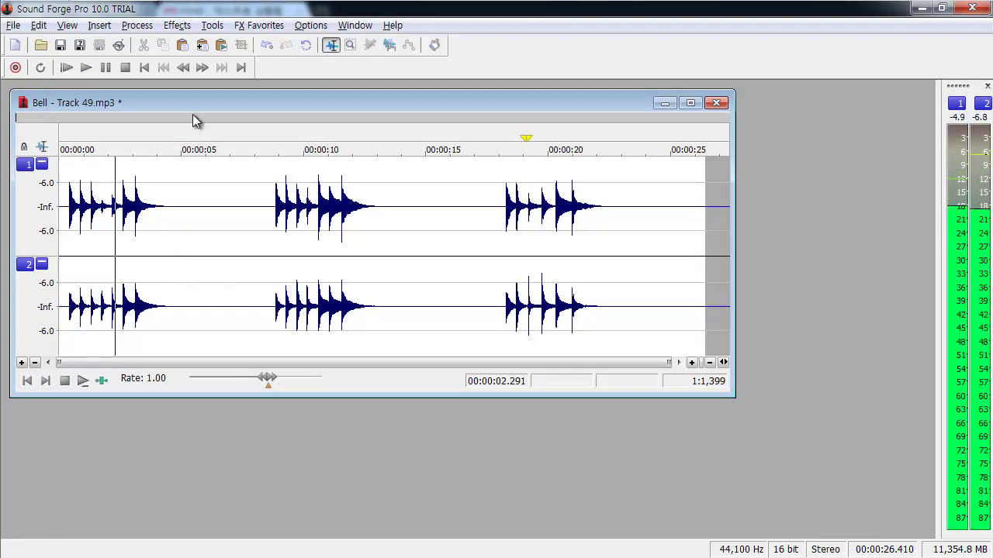
key(space)
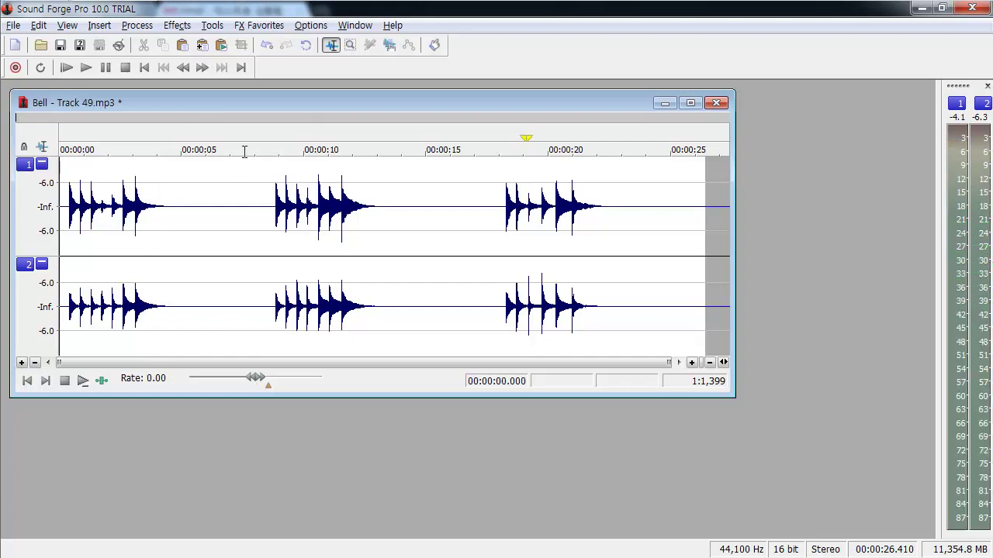
click(262, 239)
key(space)
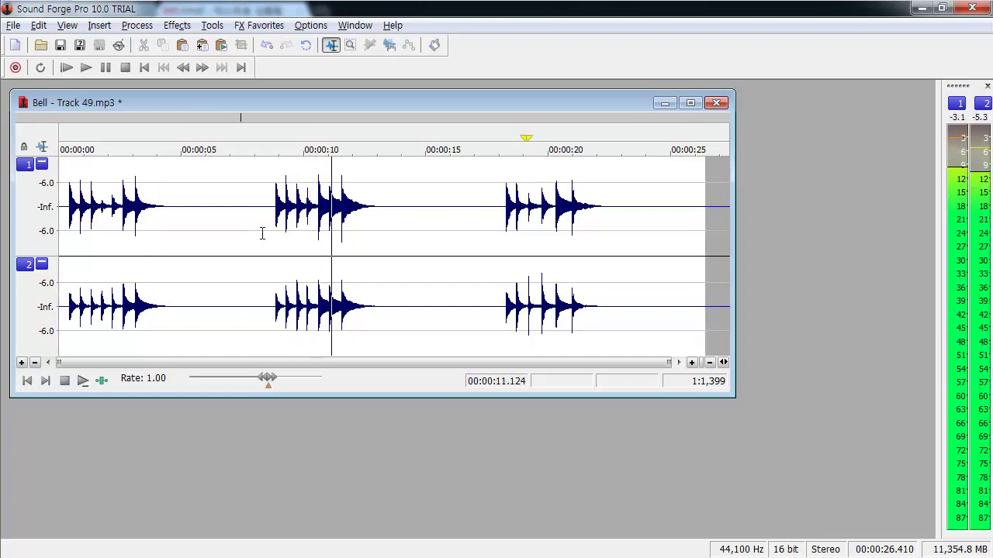
key(space)
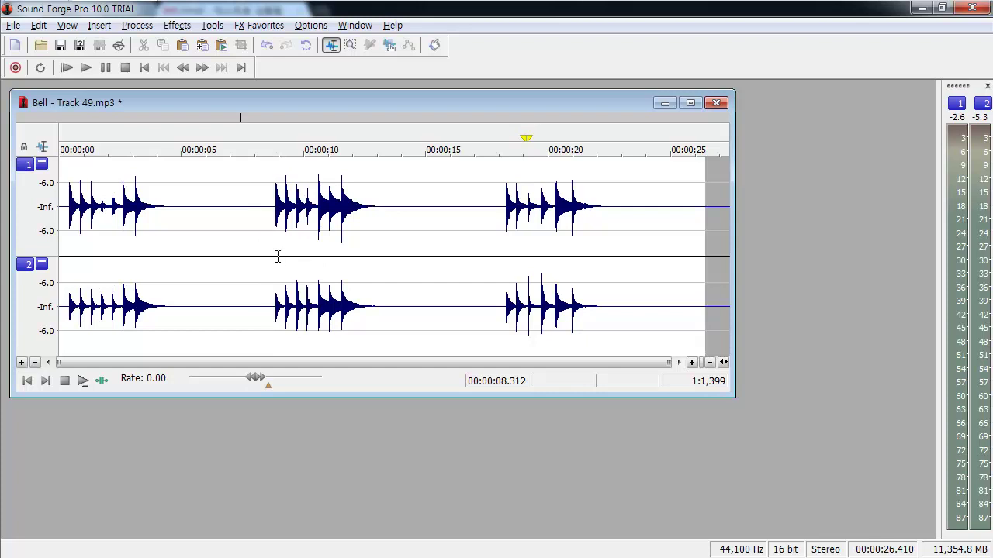
- Select the middle bell phrase from about 8.5 s to 14.3 s in both channels and copy it
drag(266, 255, 409, 254)
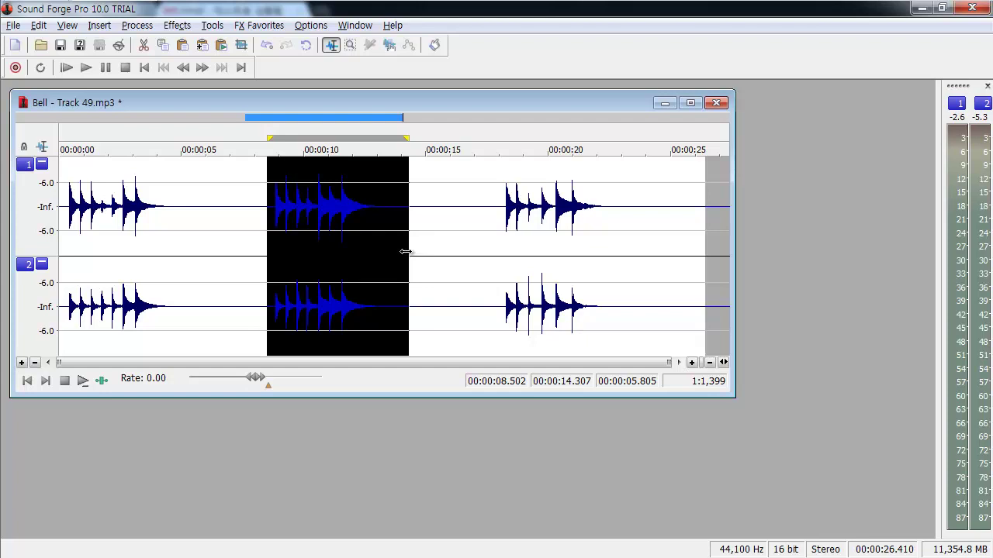
- Try an ordinary paste of the copied phrase at the very start of the file, and undo it
click(26, 381)
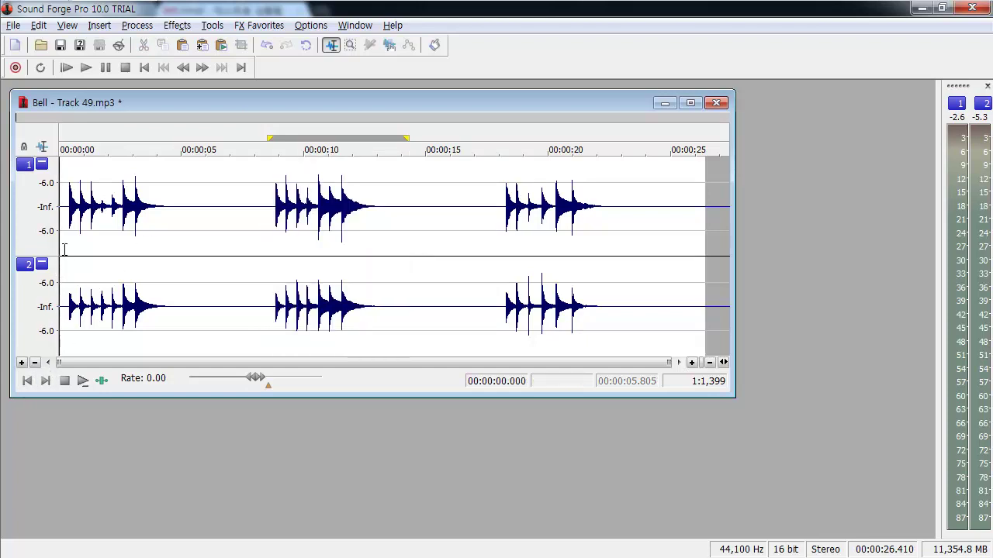
key(ctrl+v)
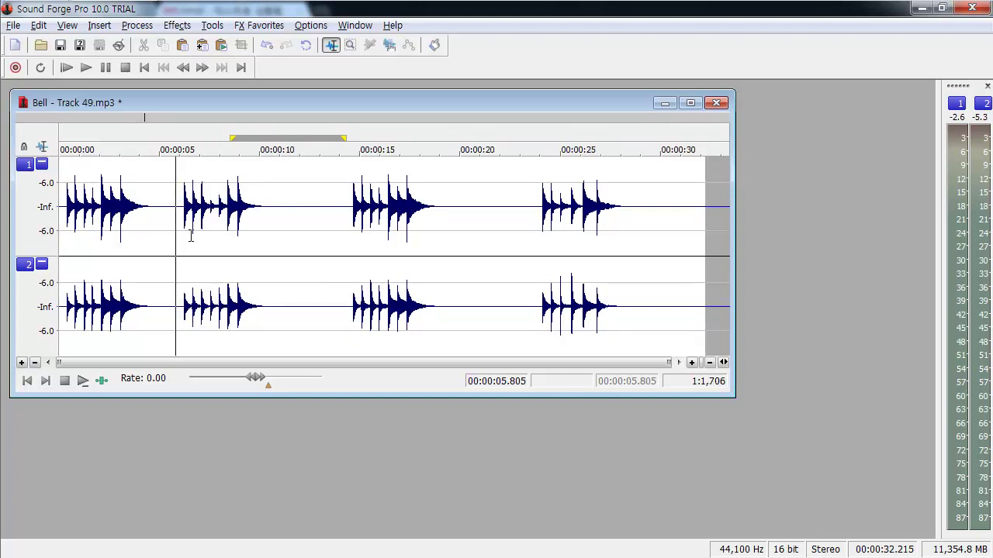
key(ctrl+z)
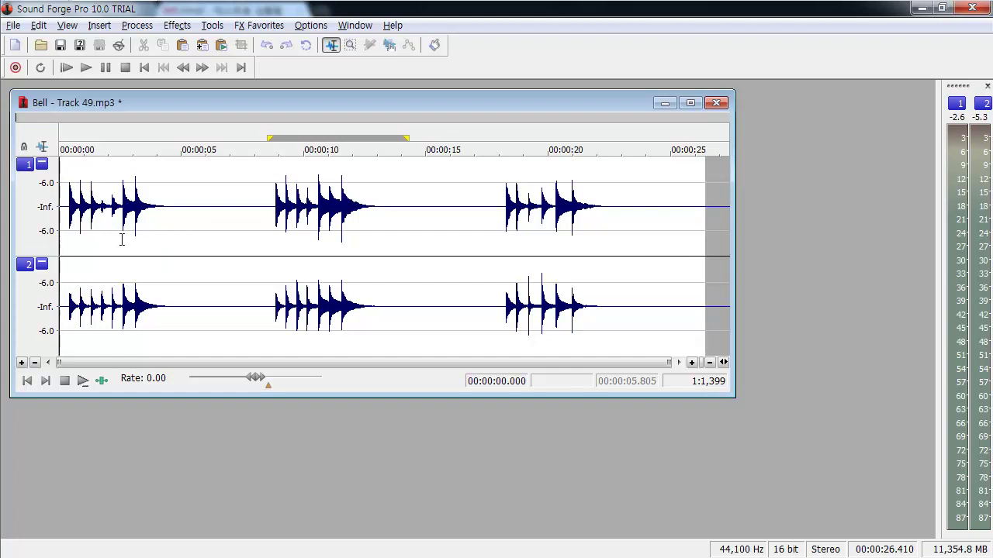
click(38, 25)
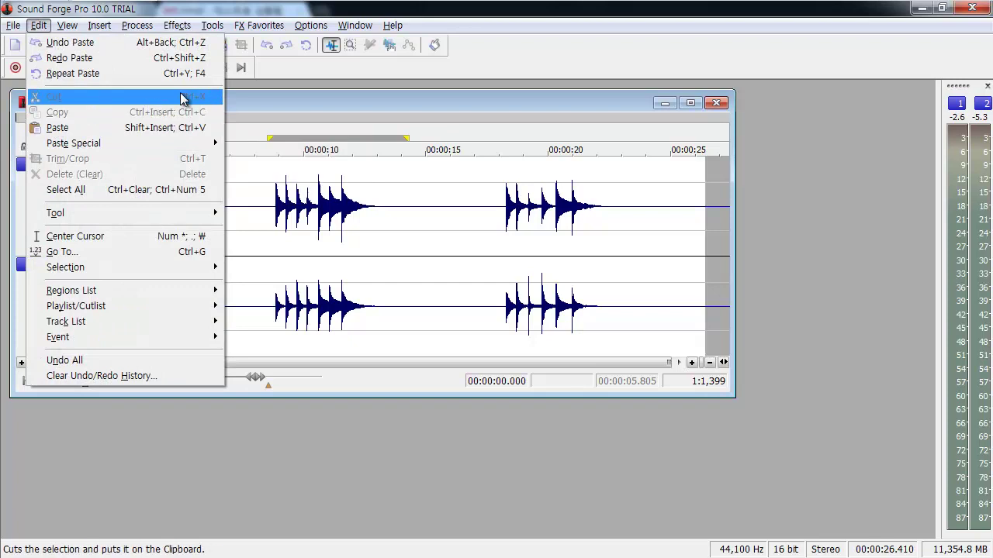
click(264, 109)
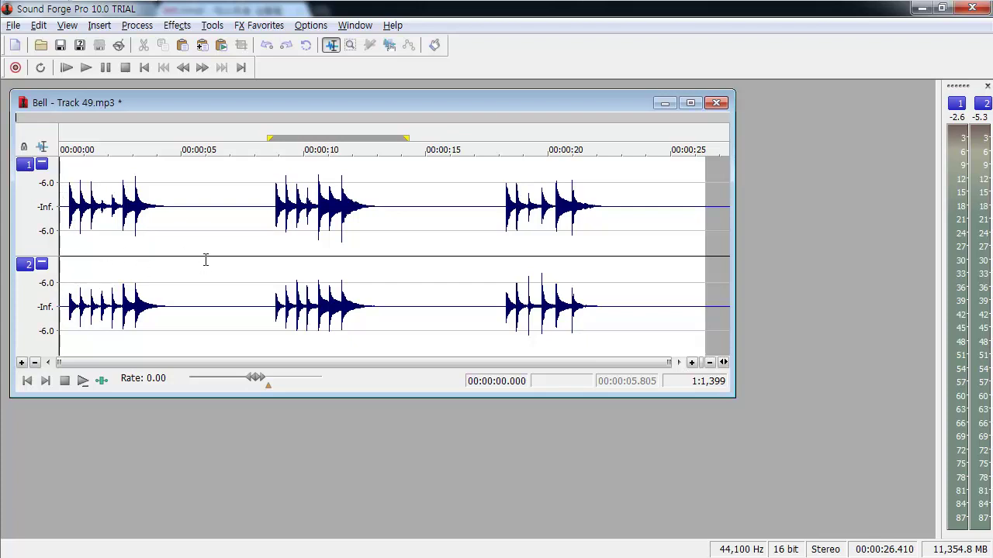
- Mix the copied phrase into the track from about 0.127 s, keeping source and destination volumes at 0.00 dB and no fades
click(63, 258)
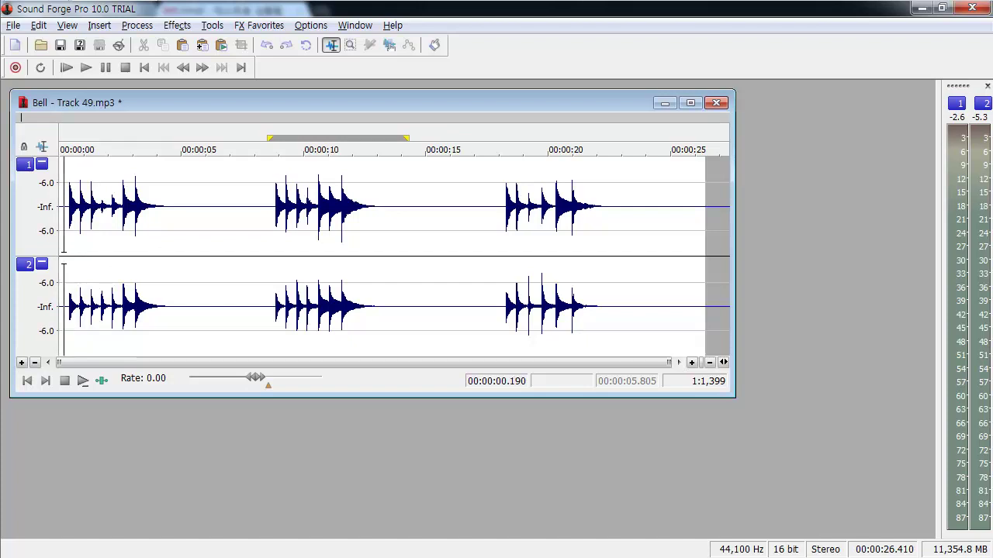
click(67, 256)
click(62, 257)
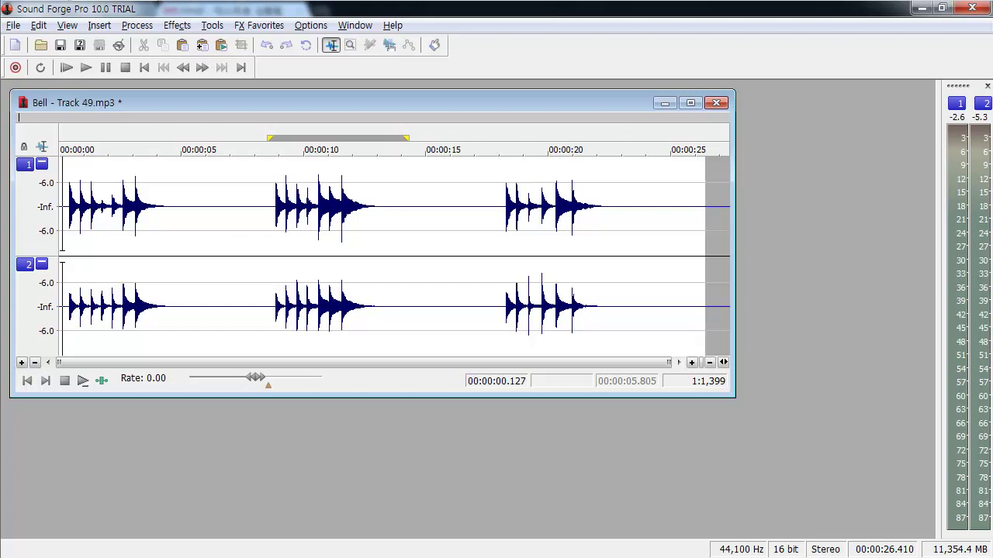
scroll(62, 234, up, 2)
scroll(62, 234, up, 1)
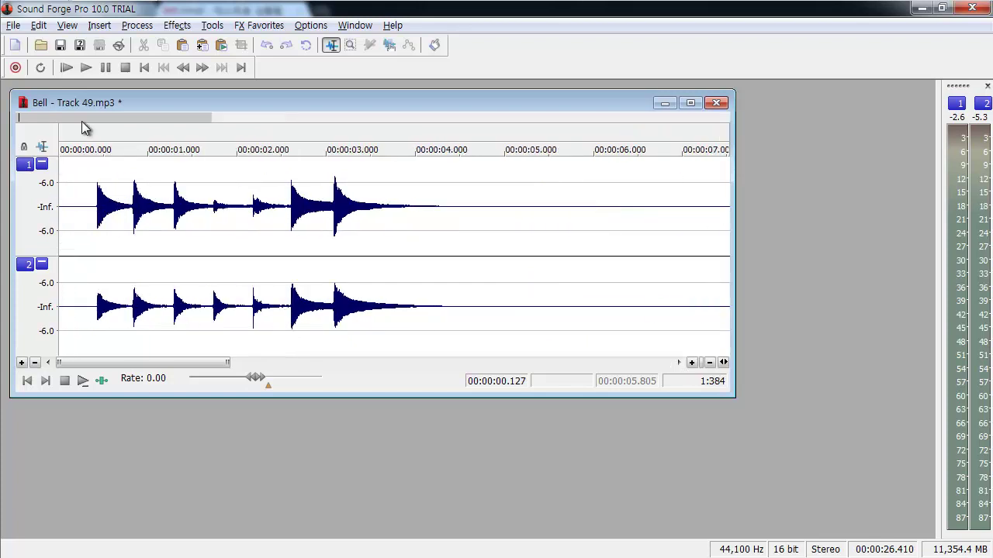
click(38, 24)
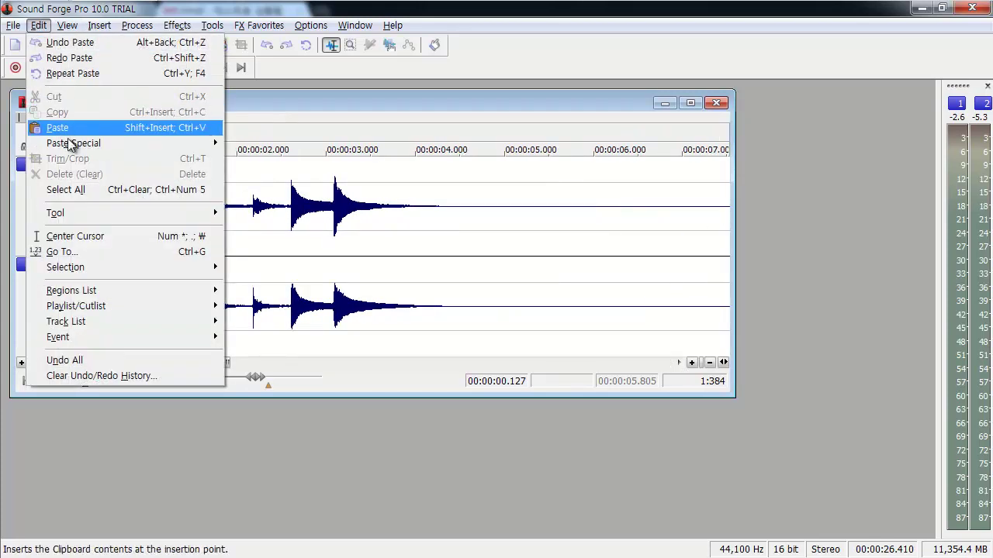
mouse_move(73, 146)
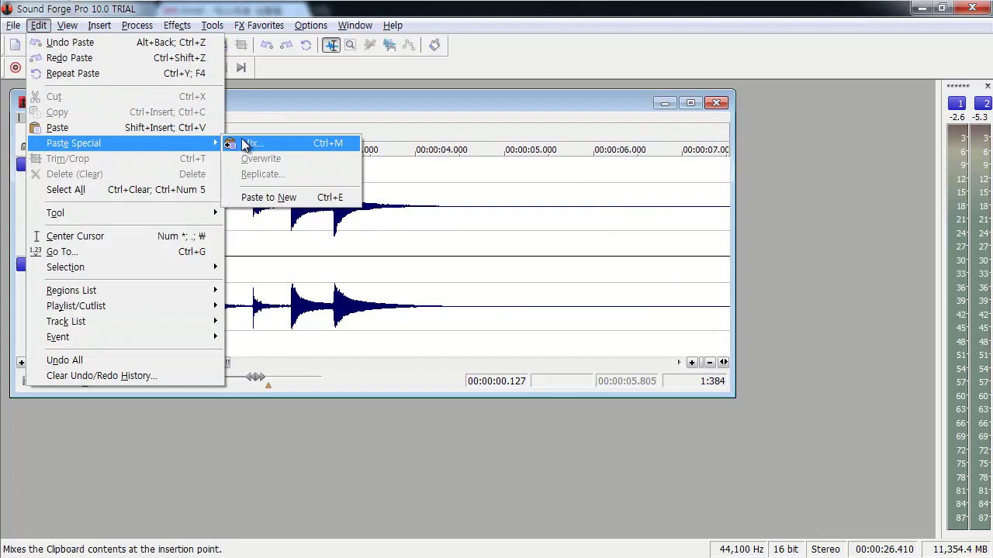
click(295, 147)
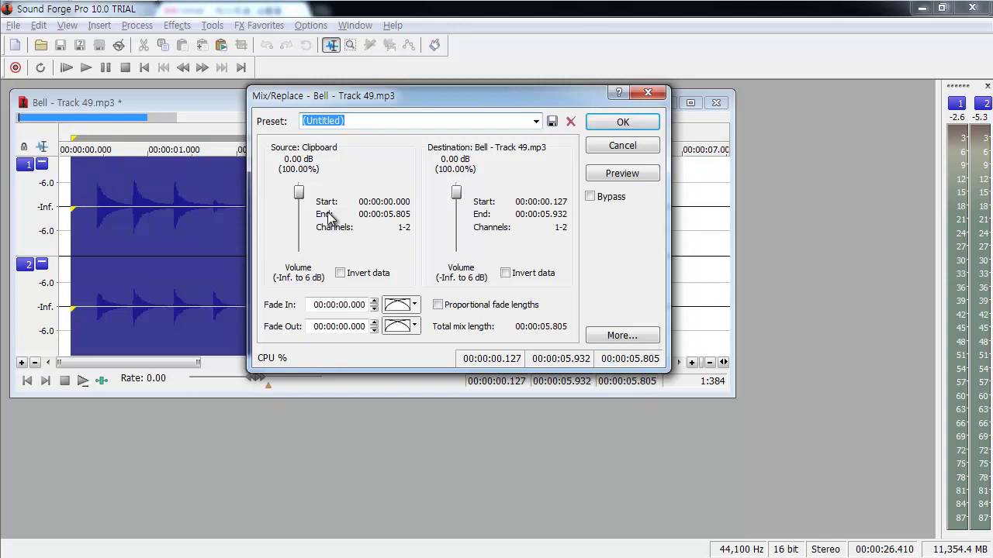
click(622, 123)
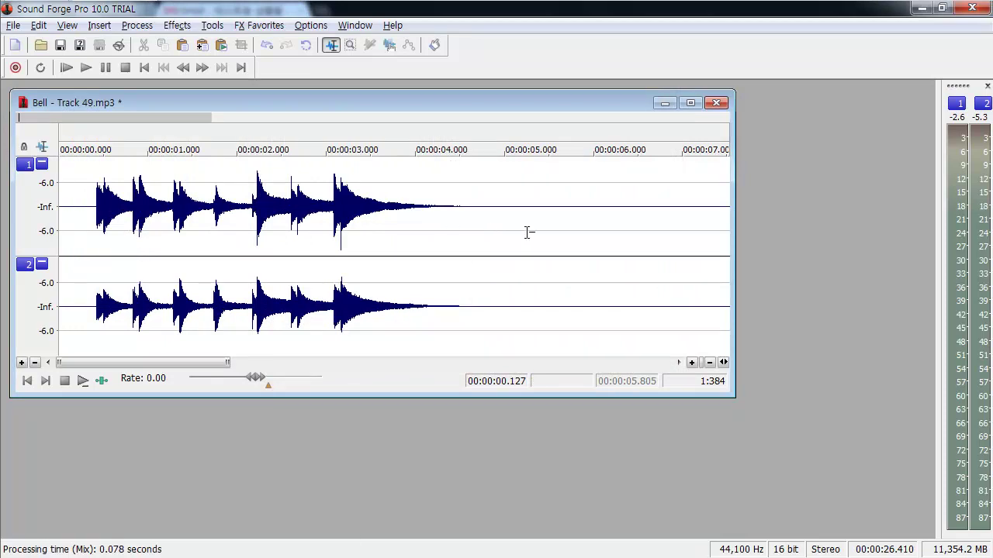
- Undo the mix and redo it to compare the waveform without and with the mixed phrase
key(ctrl+z)
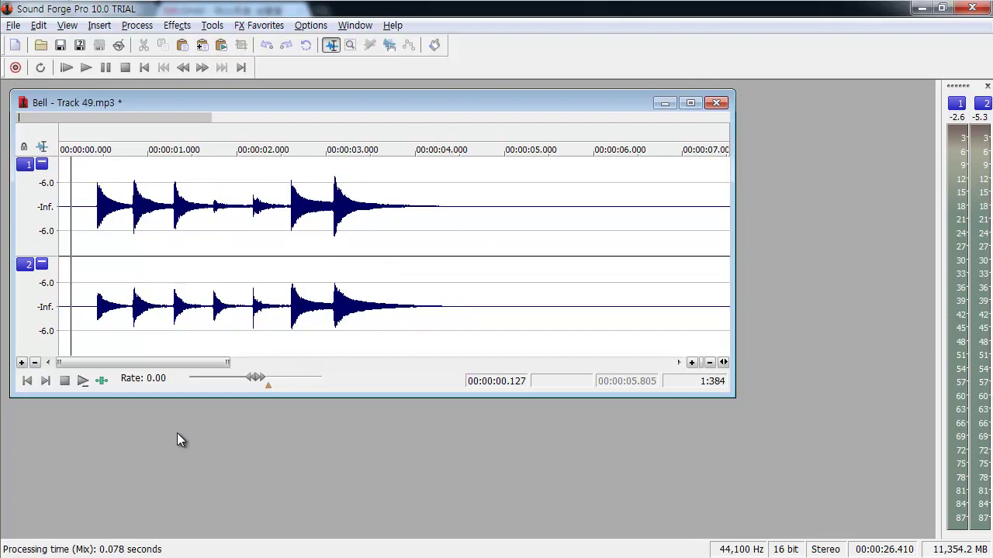
key(ctrl+shift+z)
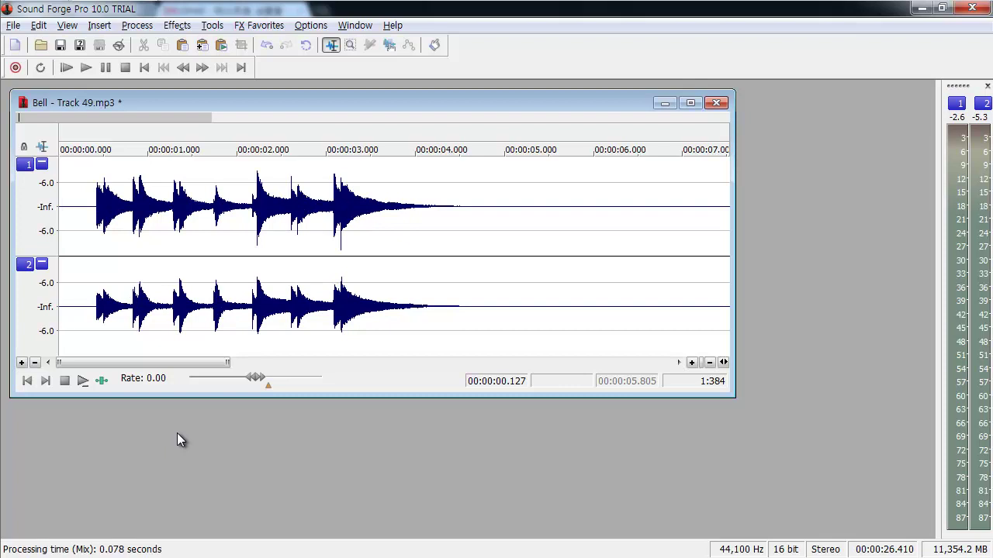
- Compare by ear: play the track with the mix undone, restore the mix, and play it again
key(ctrl+z)
key(space)
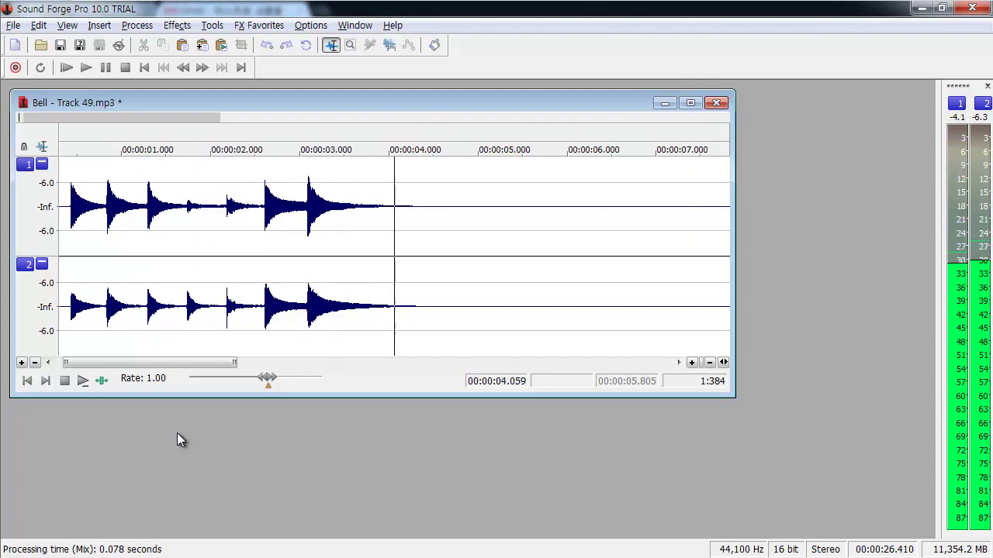
key(space)
key(ctrl+z)
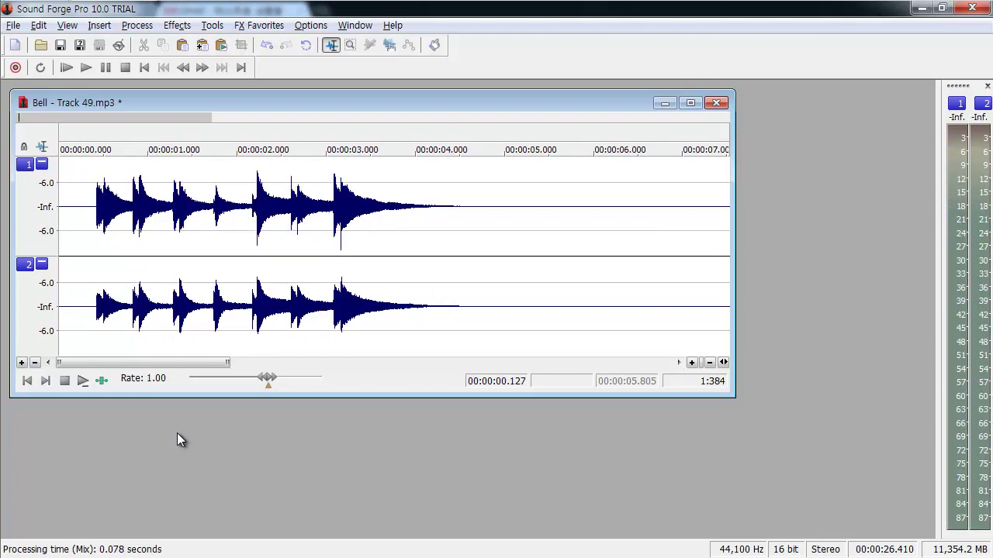
key(space)
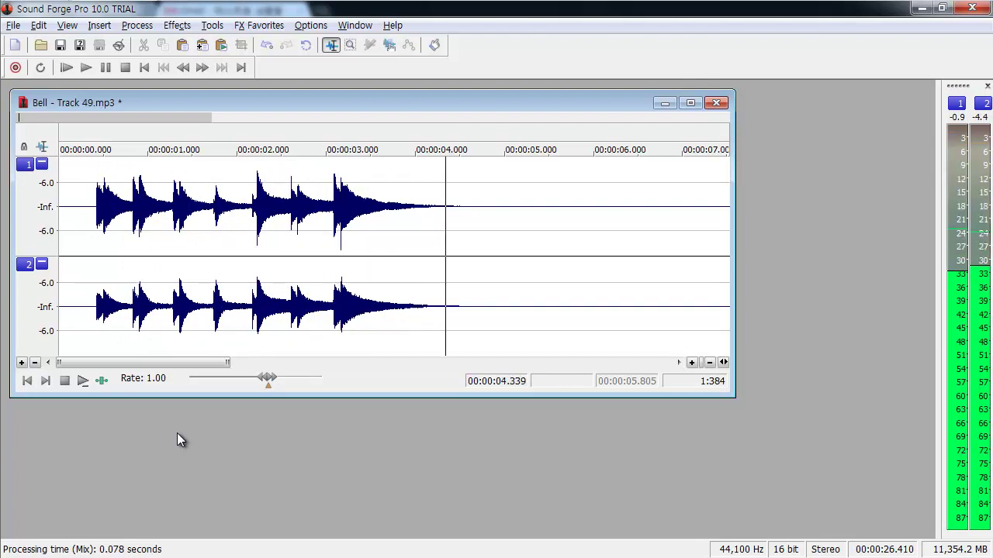
key(space)
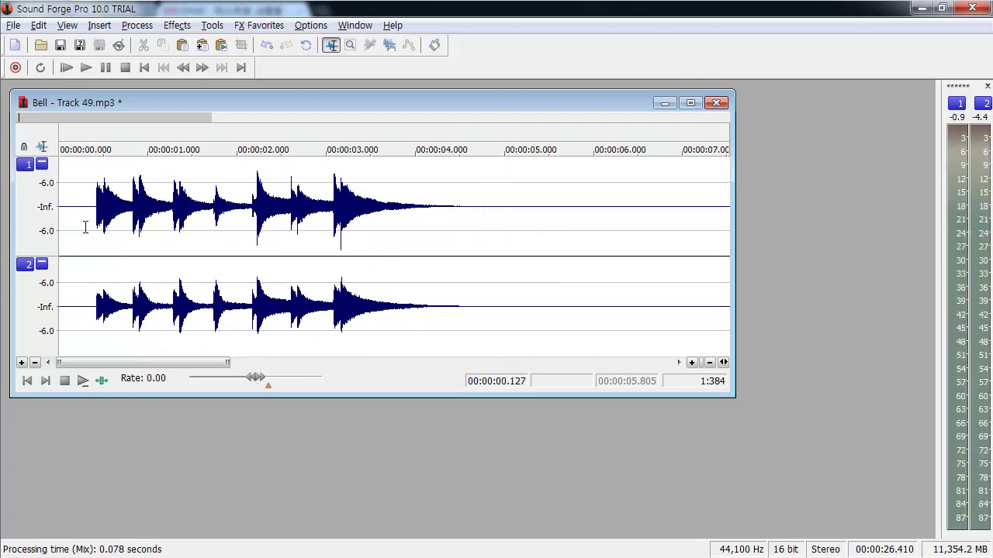
- Replace the mix with a quieter one from 0.127 s, setting the source volume to -10.39 dB, and play the result
key(ctrl+z)
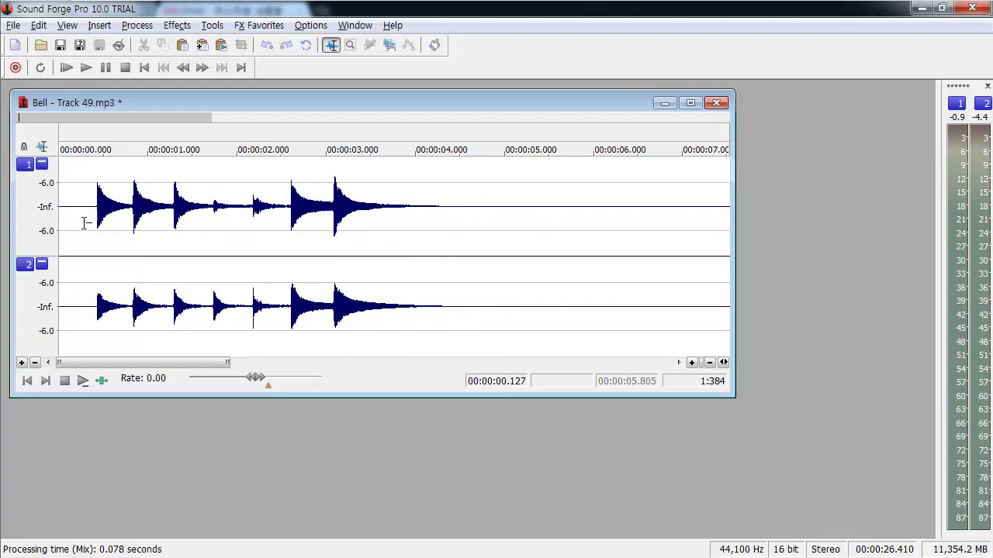
click(39, 25)
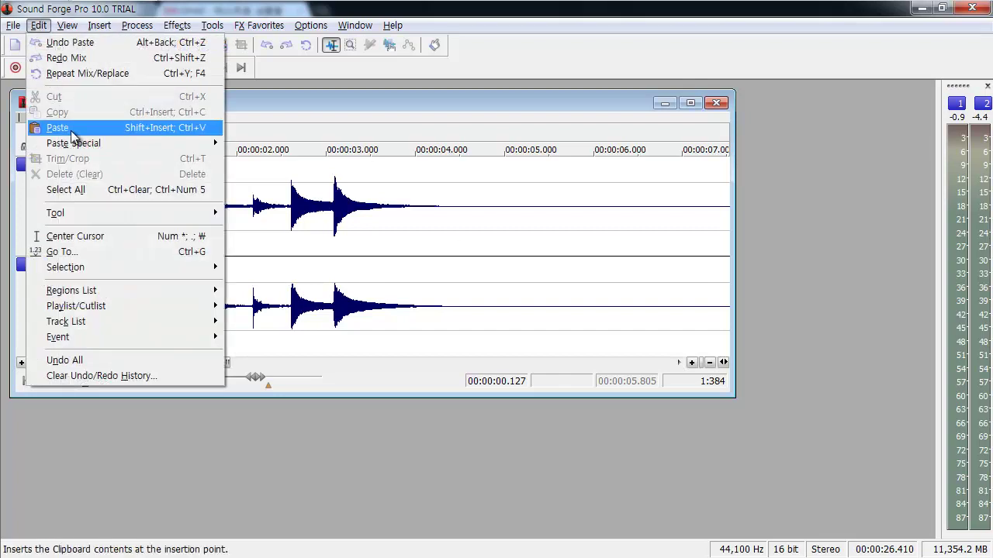
mouse_move(93, 144)
click(231, 145)
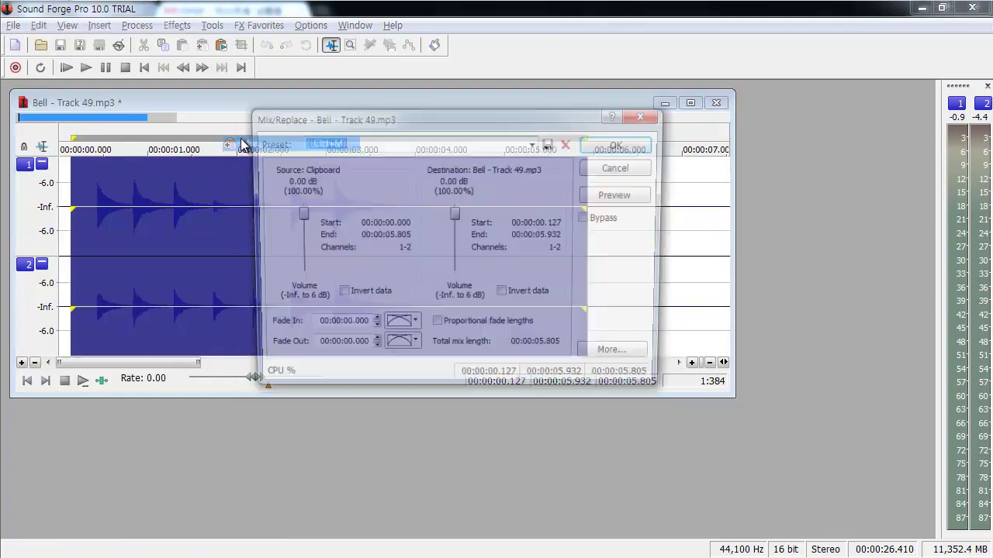
mouse_move(299, 219)
mouse_down()
mouse_move(302, 241)
mouse_move(301, 225)
mouse_up()
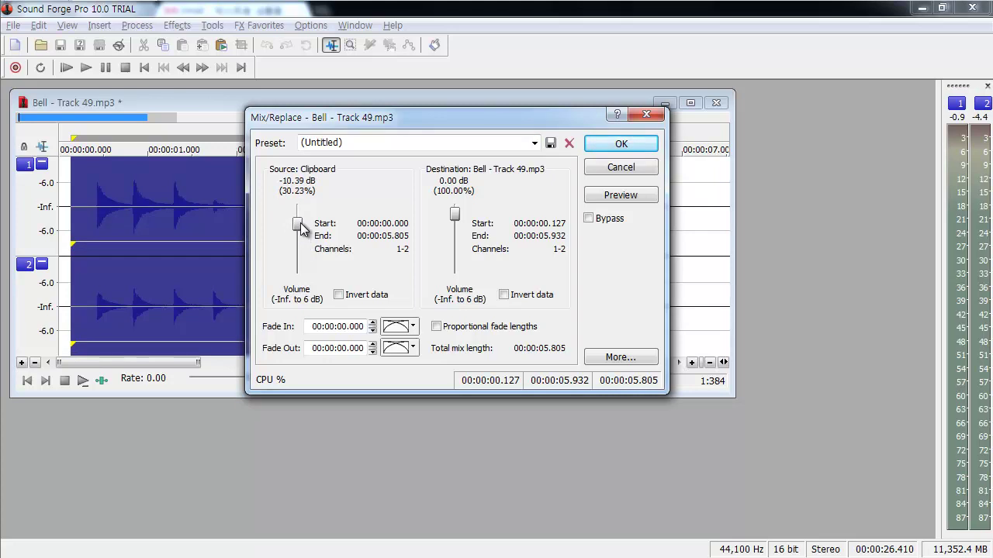
click(621, 146)
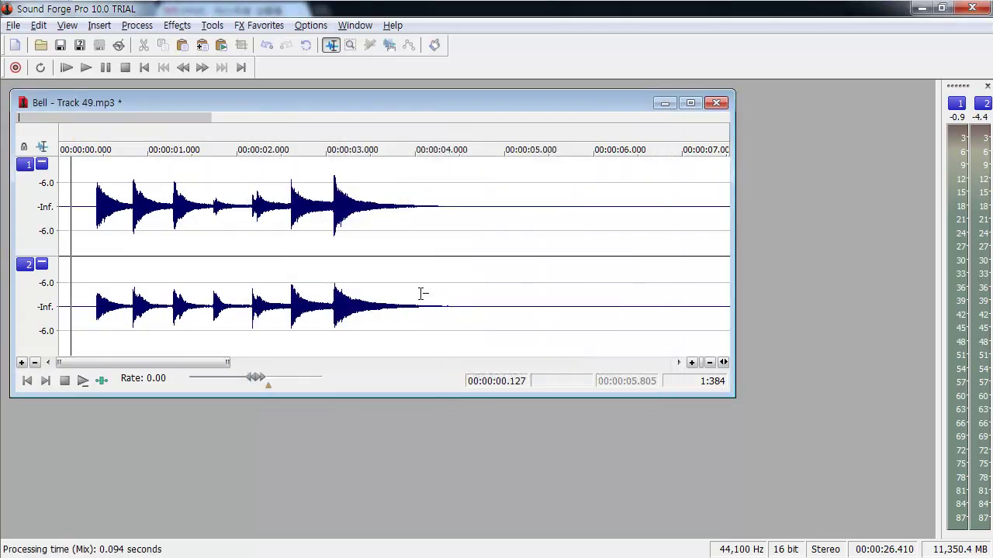
key(space)
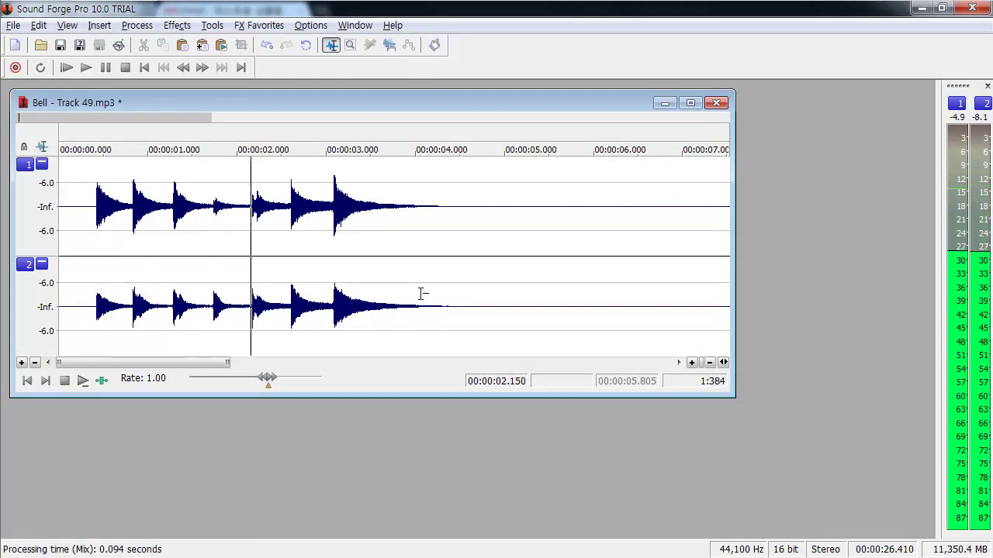
key(space)
- Load the Fast duck (-6 dB) preset for another mix of the phrase, try the destination at -10.39 dB, and reload the preset
click(36, 25)
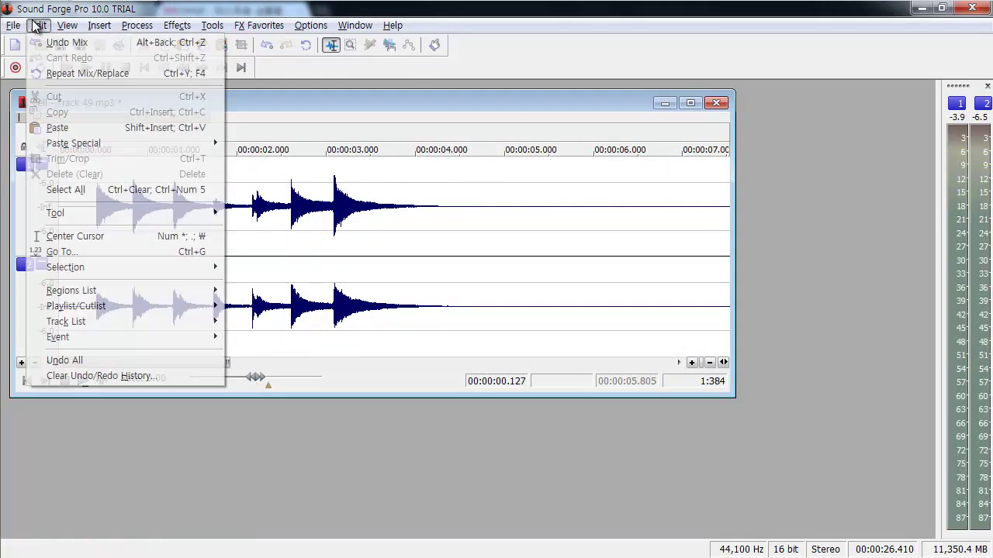
mouse_move(92, 146)
click(300, 146)
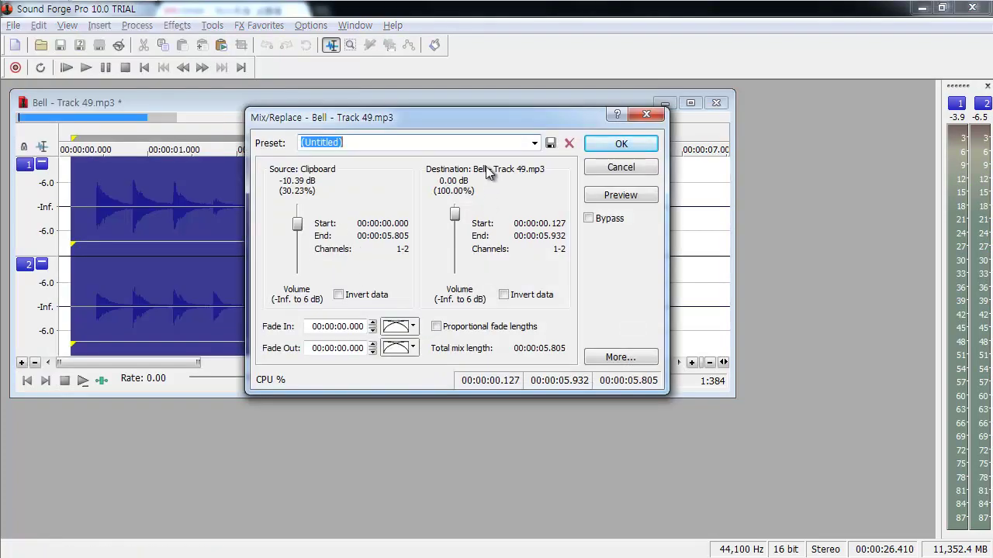
drag(494, 112, 459, 125)
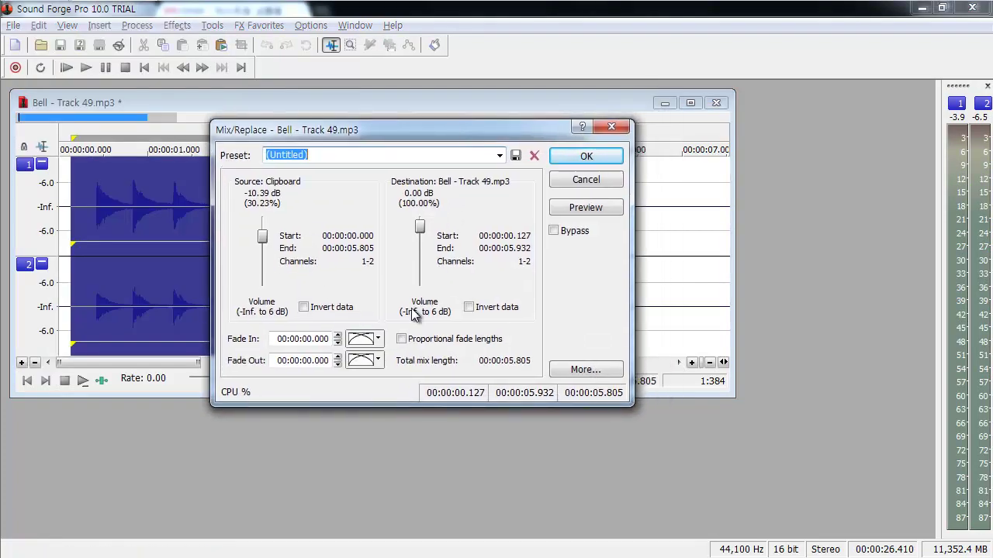
click(499, 156)
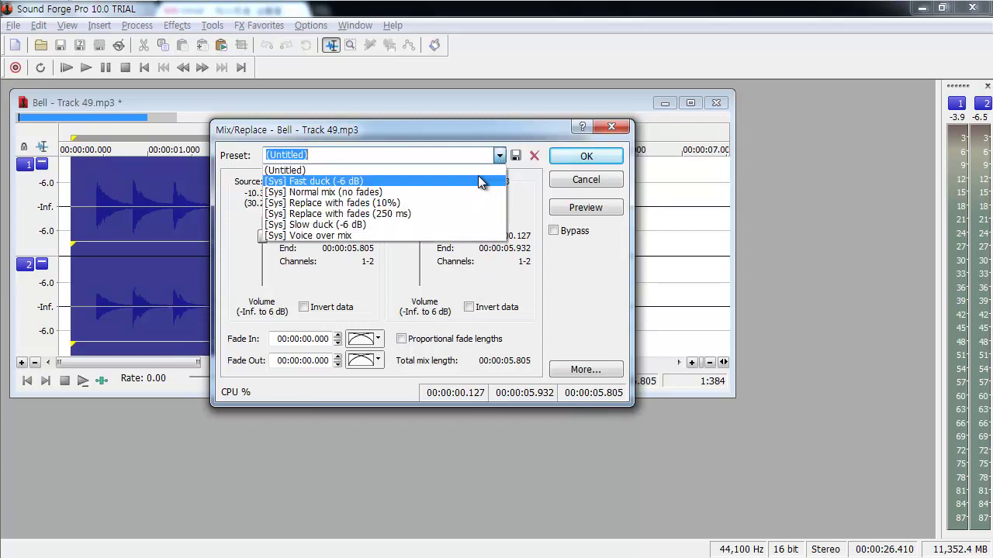
click(394, 181)
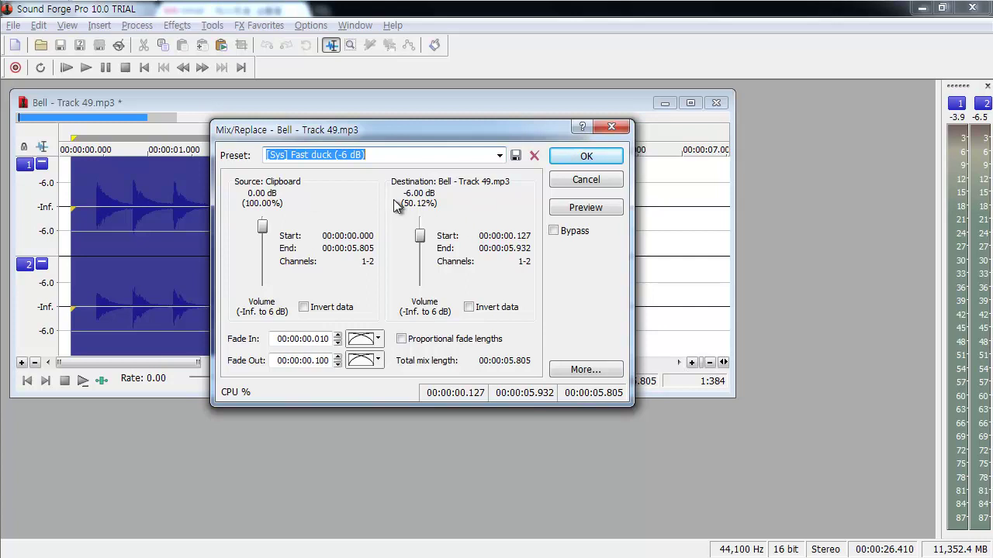
mouse_move(420, 244)
mouse_down()
mouse_move(420, 264)
mouse_move(421, 243)
mouse_up()
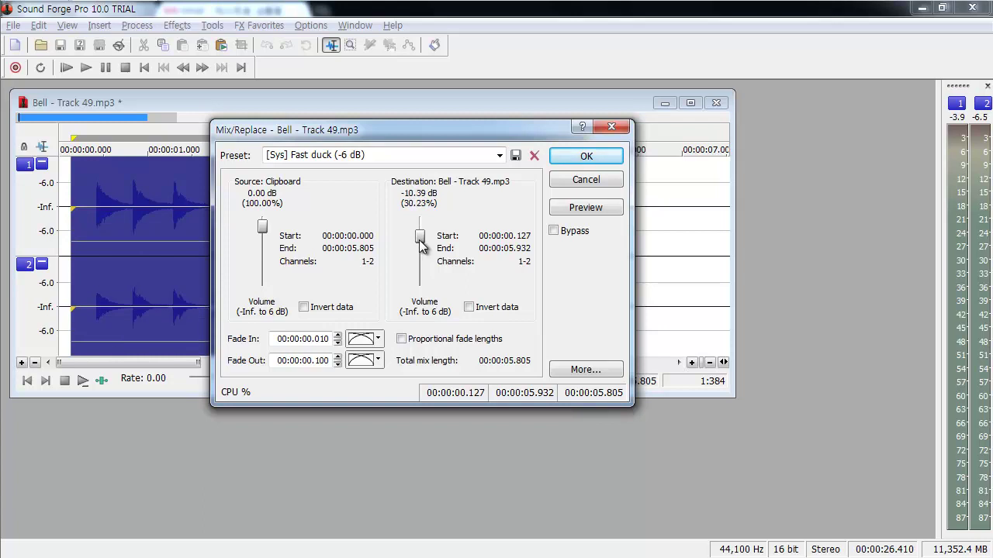
click(494, 156)
click(419, 180)
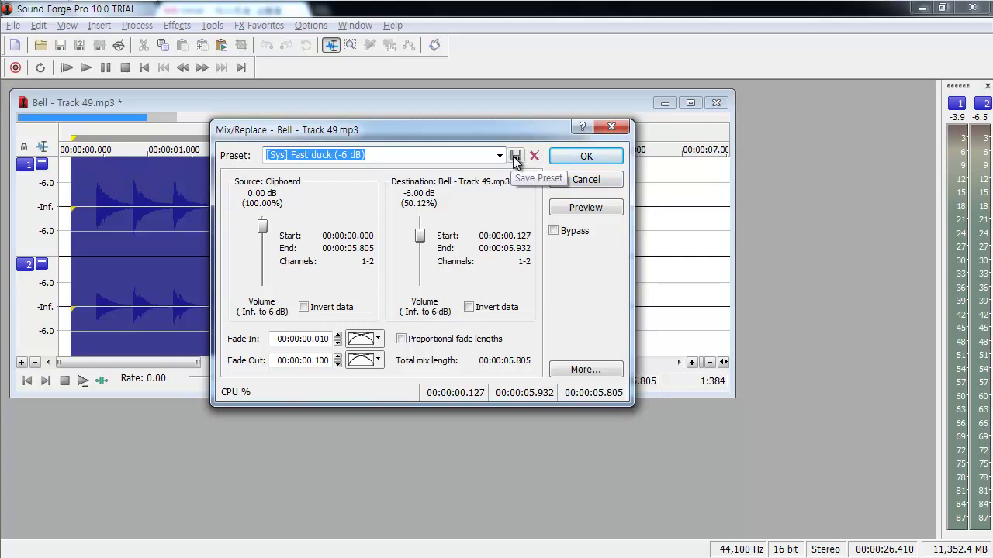
- Try mixing the phrase from 0.127 s with the source at -0.03 dB and the destination at -0.48 dB, play it and undo it
drag(476, 135, 439, 153)
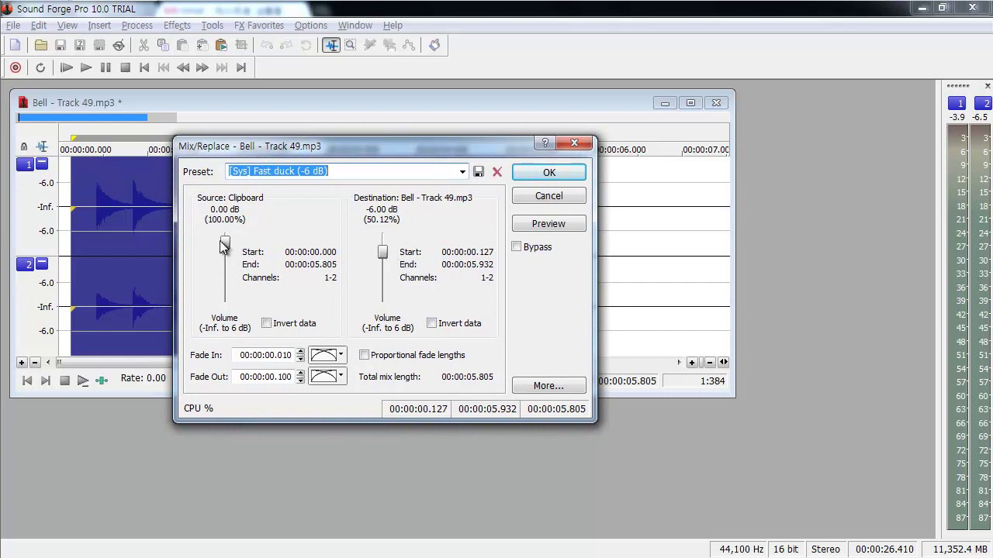
mouse_move(224, 244)
mouse_down()
mouse_move(225, 262)
mouse_move(225, 242)
mouse_up()
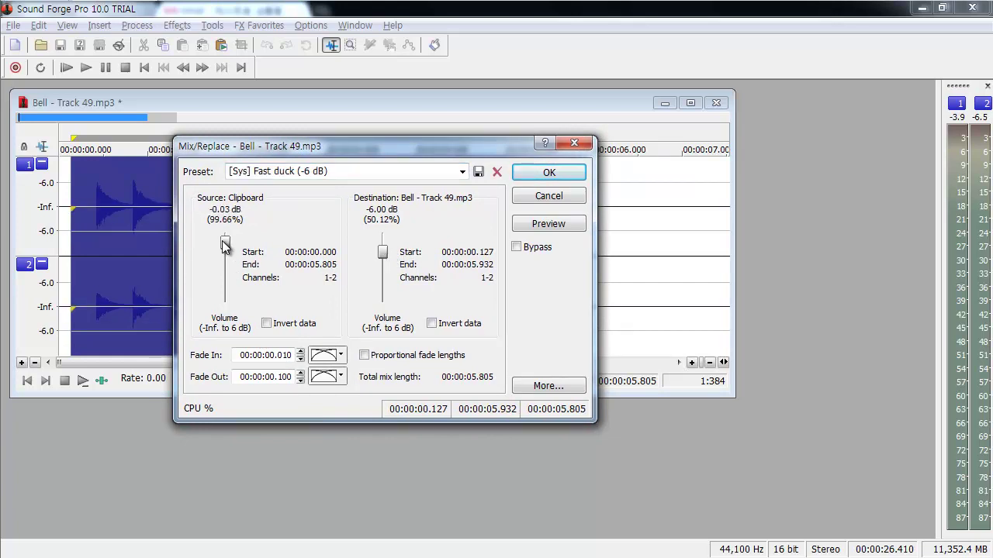
drag(384, 252, 385, 246)
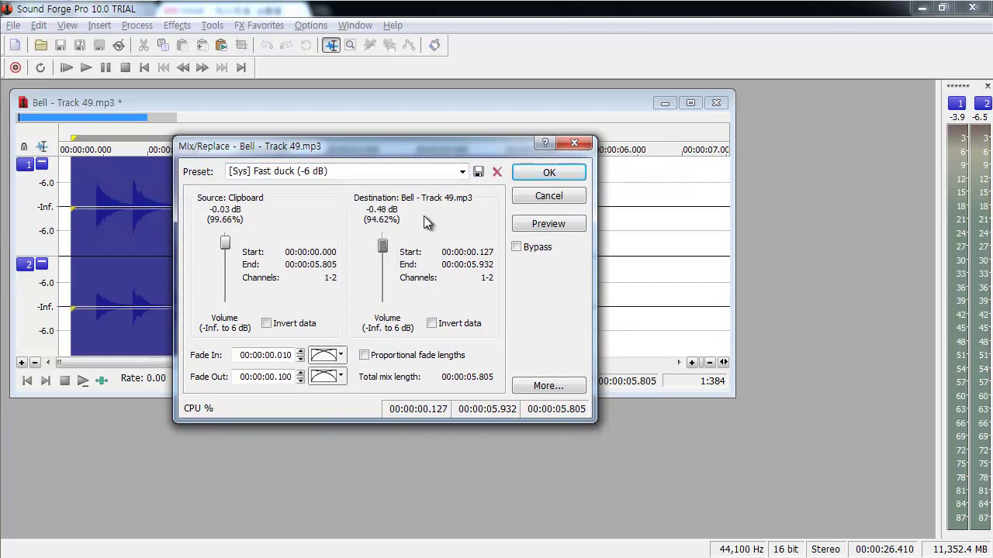
click(564, 172)
key(space)
key(space)
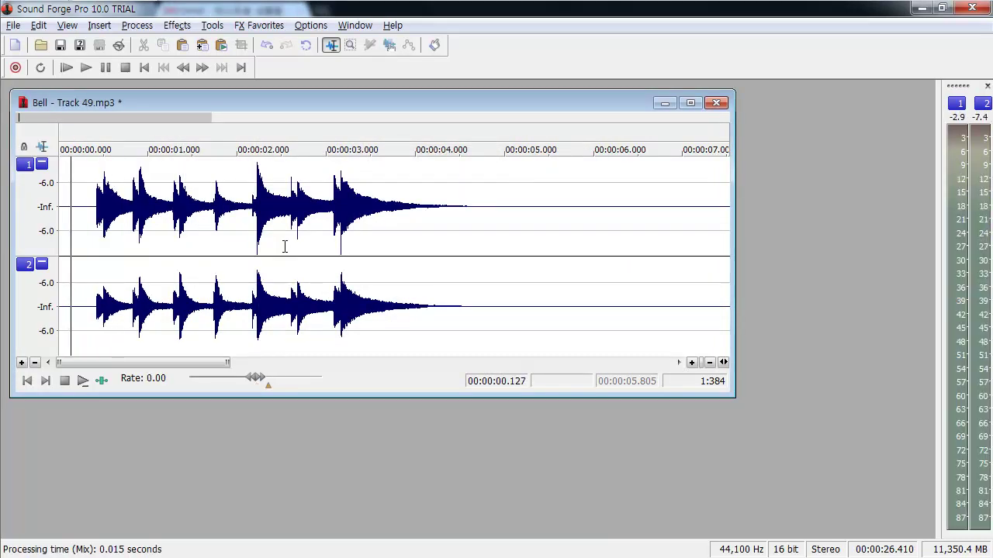
- Place the insertion point at about 0.235 s in the track and open the Mix settings for the copied phrase
click(66, 25)
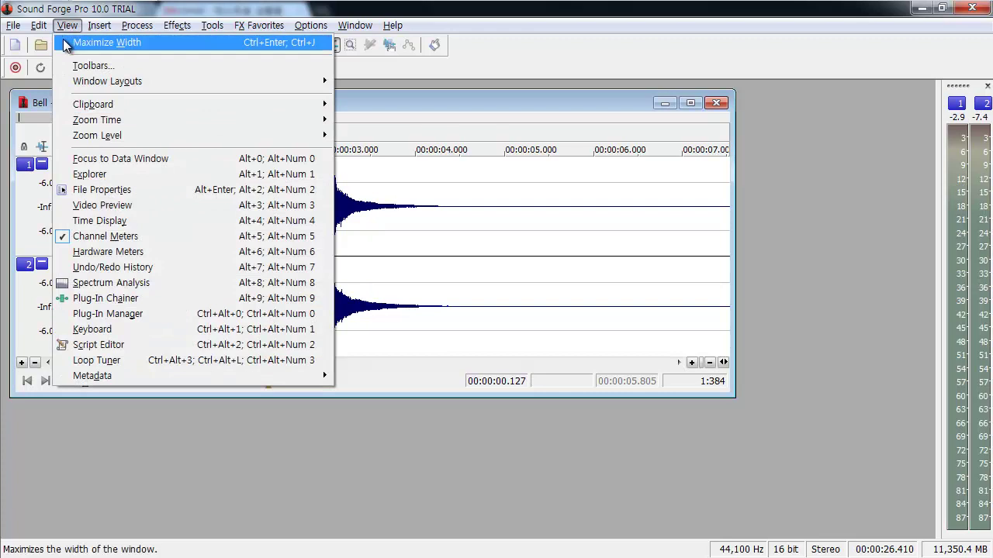
click(258, 139)
click(258, 140)
click(80, 210)
click(38, 25)
mouse_move(69, 149)
click(256, 143)
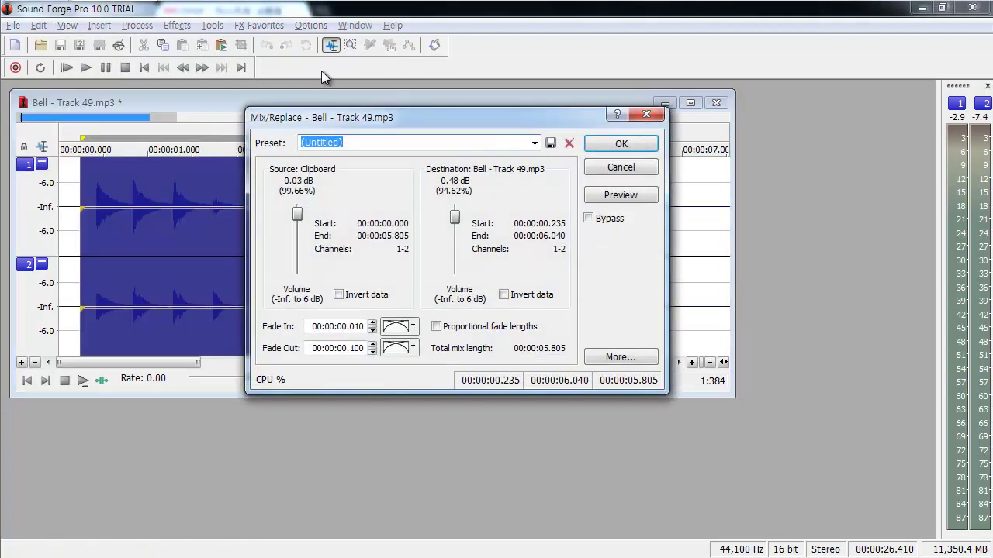
- Move the Mix/Replace dialog clear of the waveform and preview the mix at its current volumes
drag(413, 118, 314, 130)
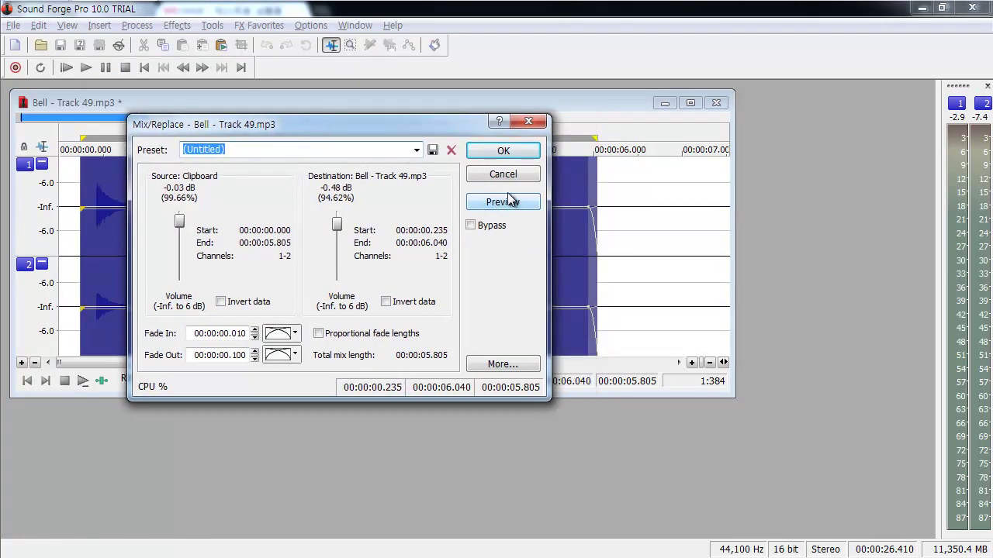
drag(372, 133, 629, 208)
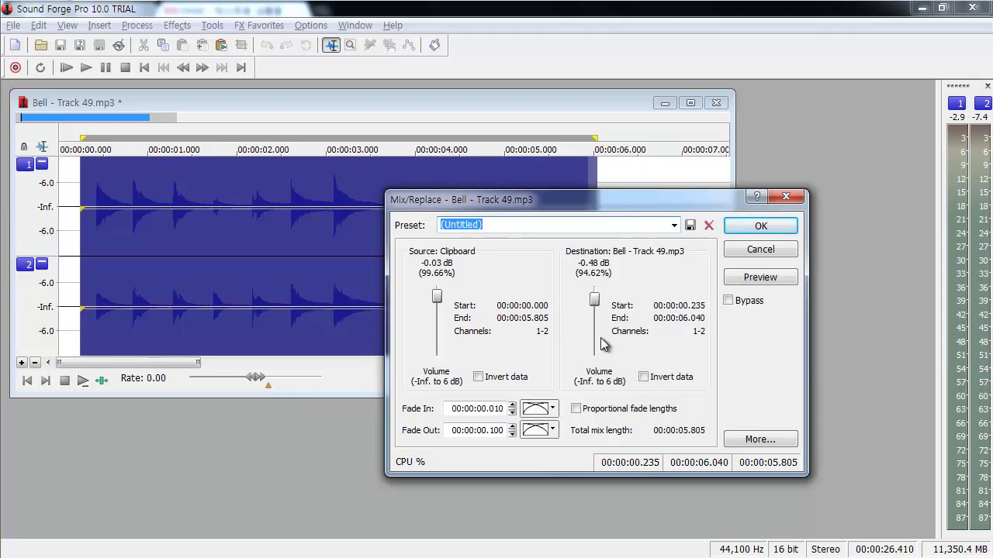
drag(675, 203, 673, 195)
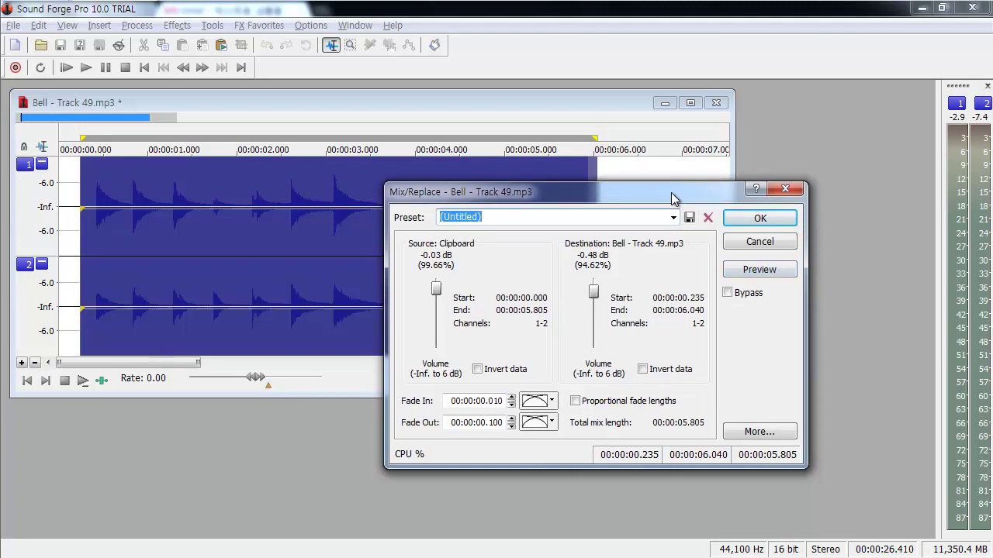
click(764, 270)
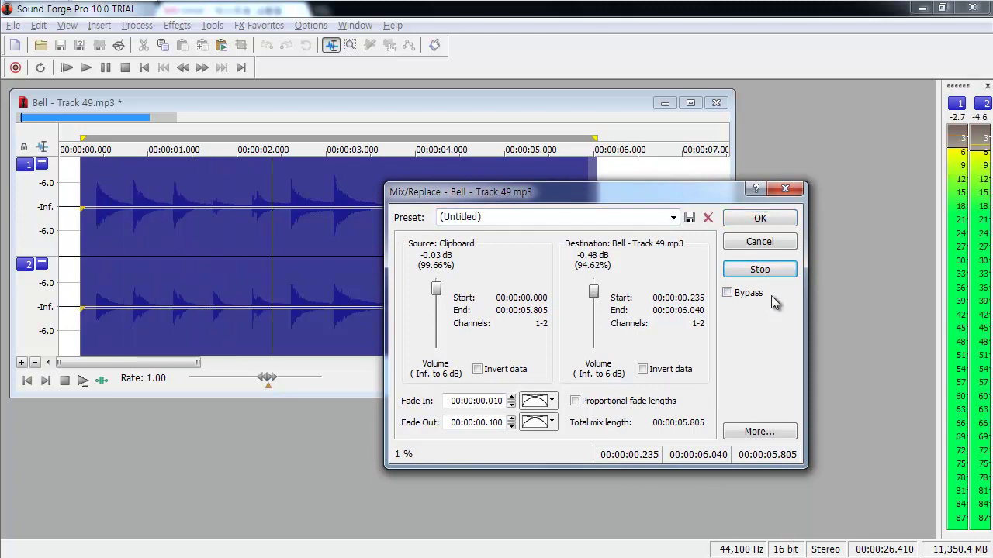
click(760, 270)
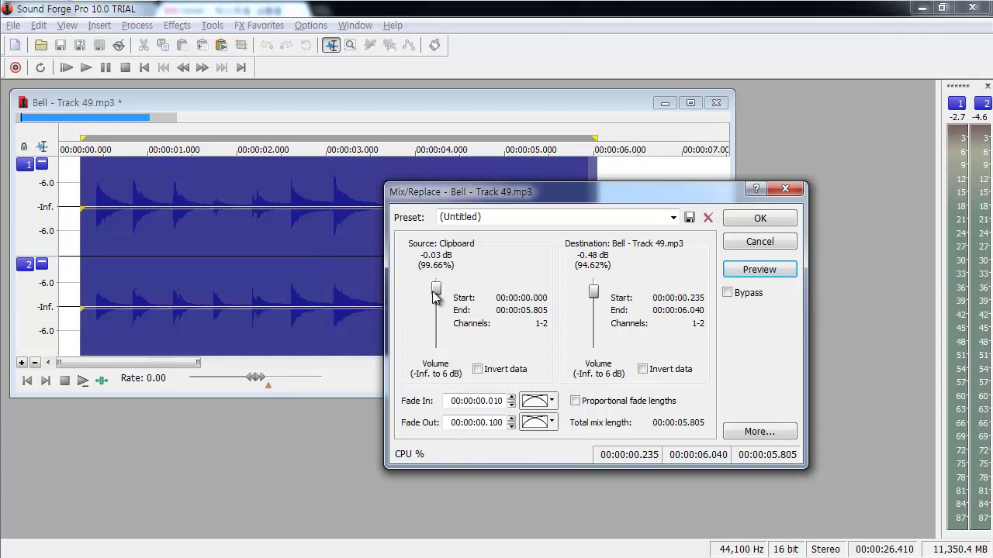
- Lower the source volume to about -31.33 dB and preview the mix
drag(437, 291, 439, 324)
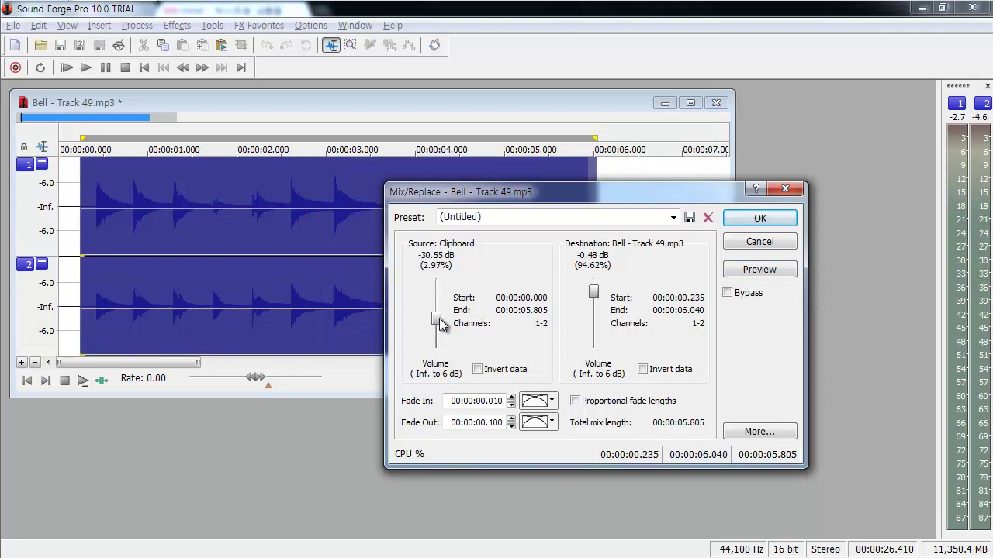
click(763, 271)
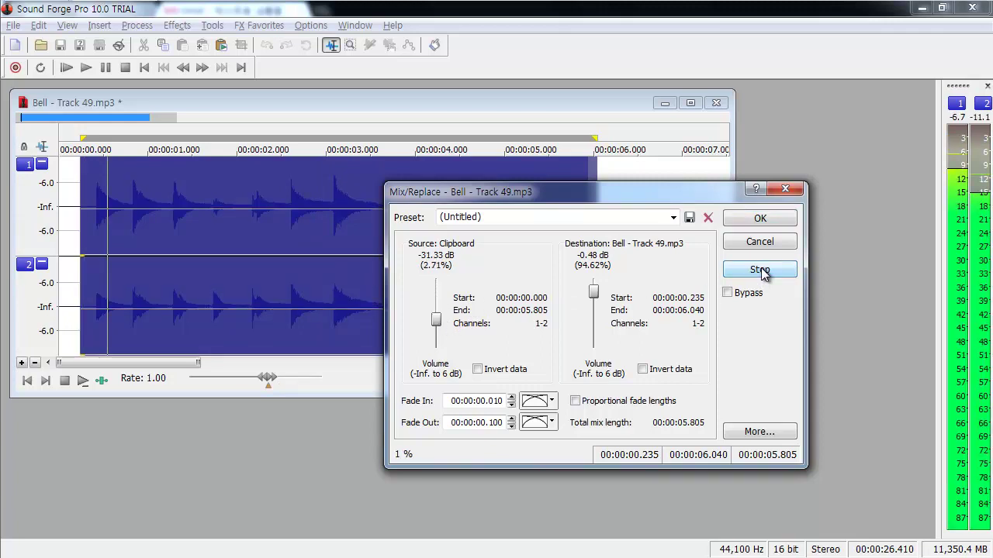
click(760, 271)
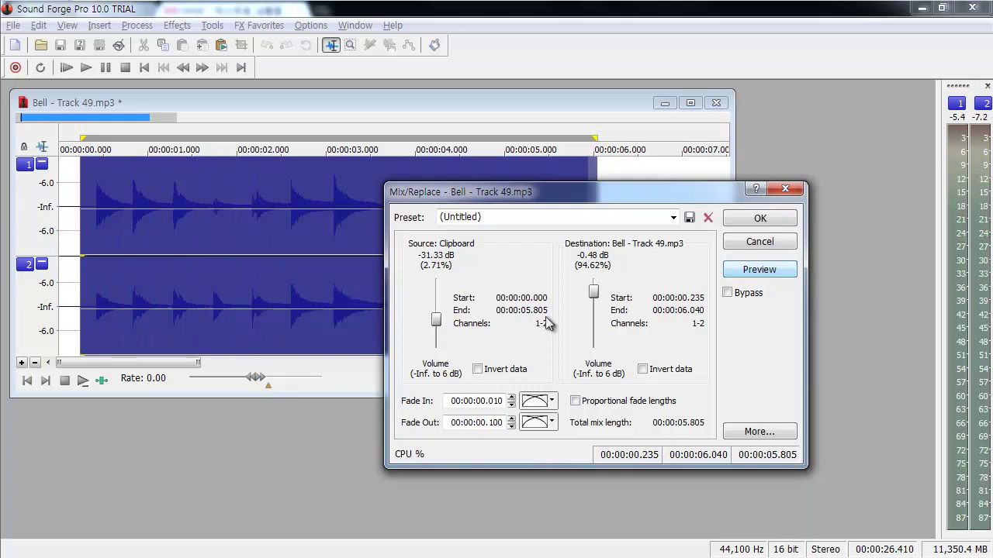
- Set the source volume to about -0.71 dB and the destination volume to about -29.77 dB, and preview the mix
drag(436, 320, 436, 298)
drag(594, 292, 594, 318)
drag(435, 304, 436, 291)
click(778, 273)
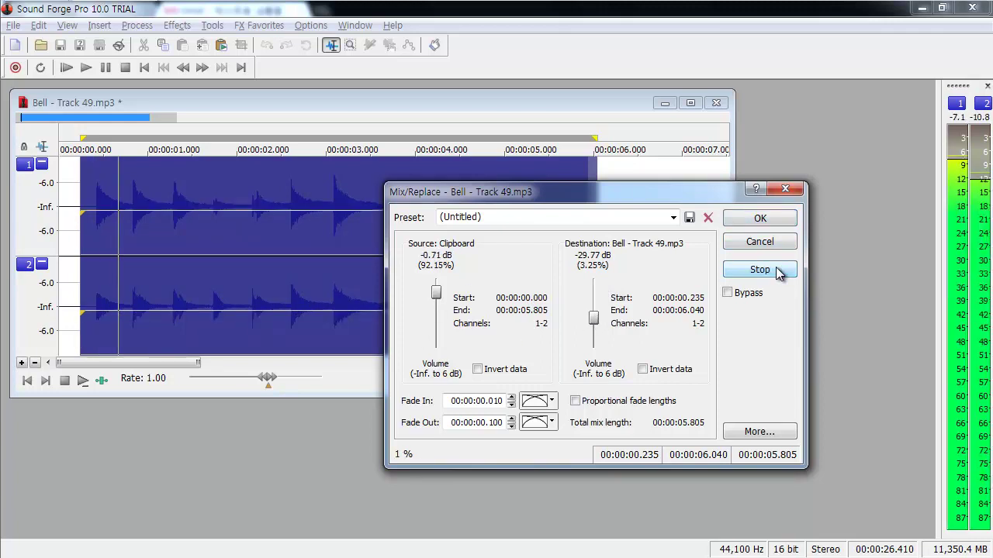
click(773, 277)
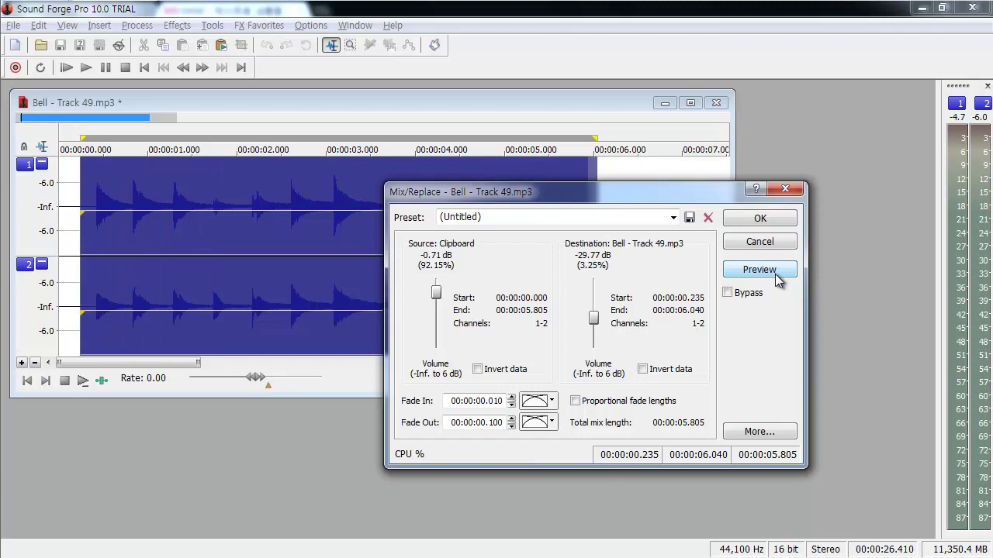
- Preview the mix with the destination volume at about -42.95 dB, lower it slightly further, and apply the mix from 0.235 s
drag(695, 203, 757, 226)
drag(655, 341, 654, 354)
click(805, 300)
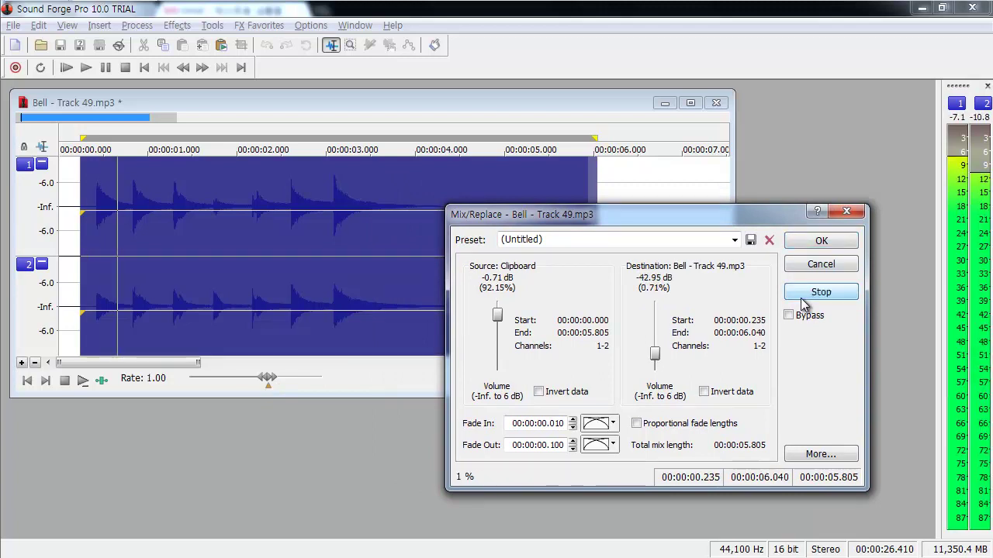
drag(655, 353, 655, 355)
click(816, 243)
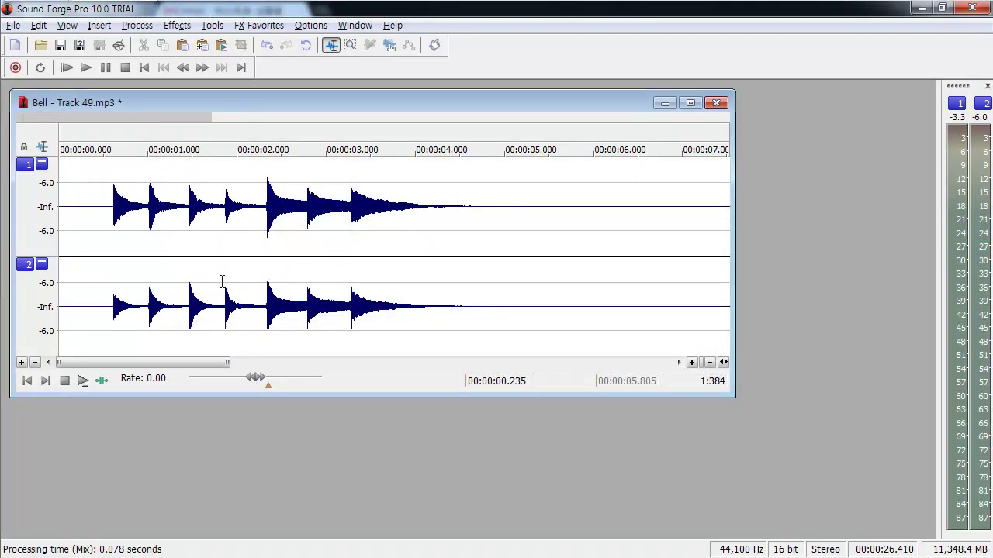
- Select the entire sound file, then clear the selection by placing the cursor at about 4.711 s
click(38, 25)
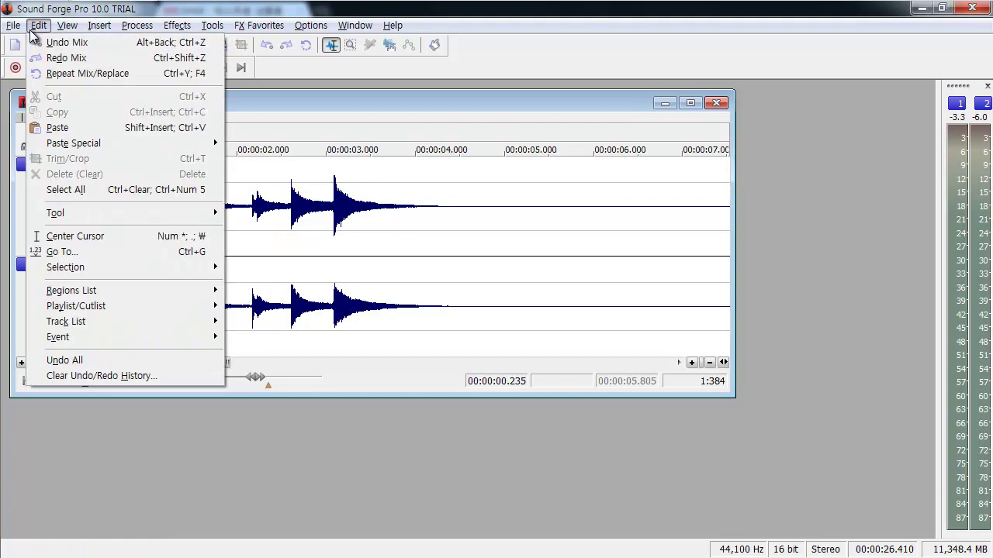
mouse_move(129, 145)
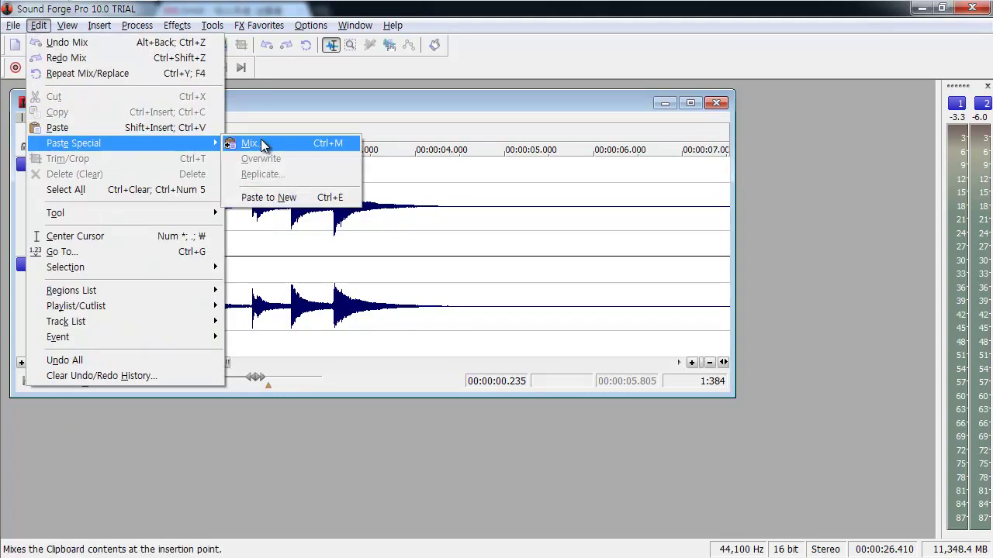
click(155, 190)
click(478, 243)
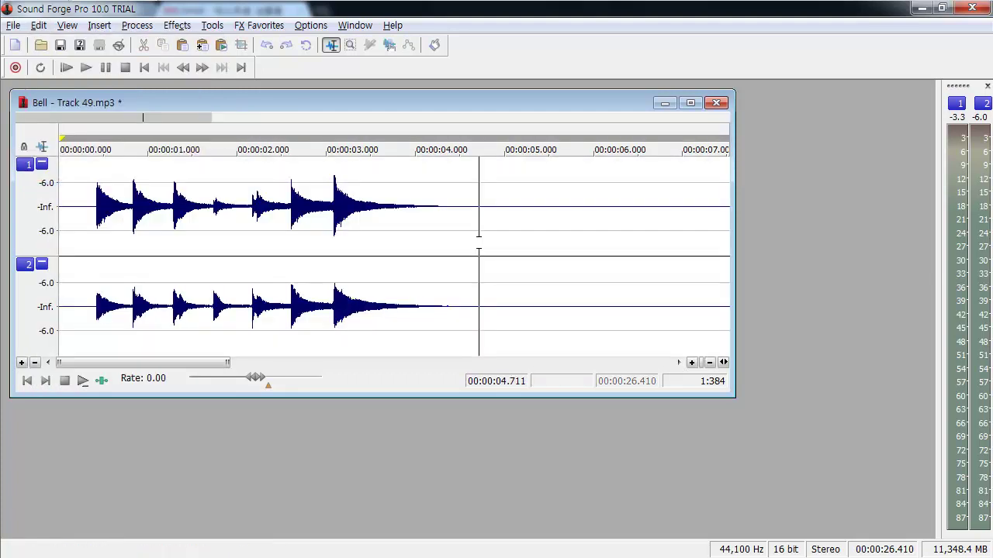
- Select the first bell phrase from the start to about 5.564 s, clear it, and sweep a selection on to the file's end
drag(553, 251, 8, 277)
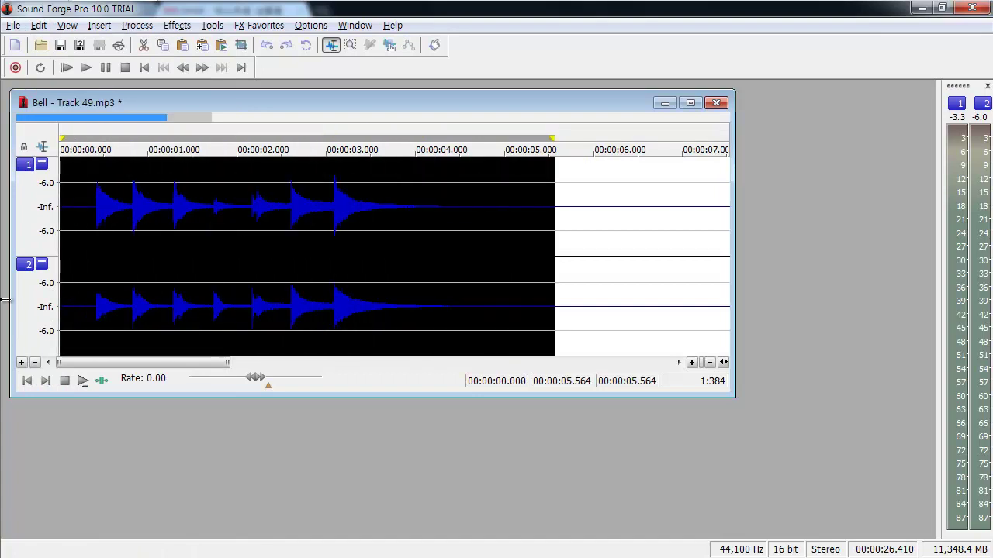
click(275, 293)
drag(75, 266, 849, 210)
- Select the whole sound file twice, clearing the selection each time with the cursor in the silent tail after the last phrase
click(39, 25)
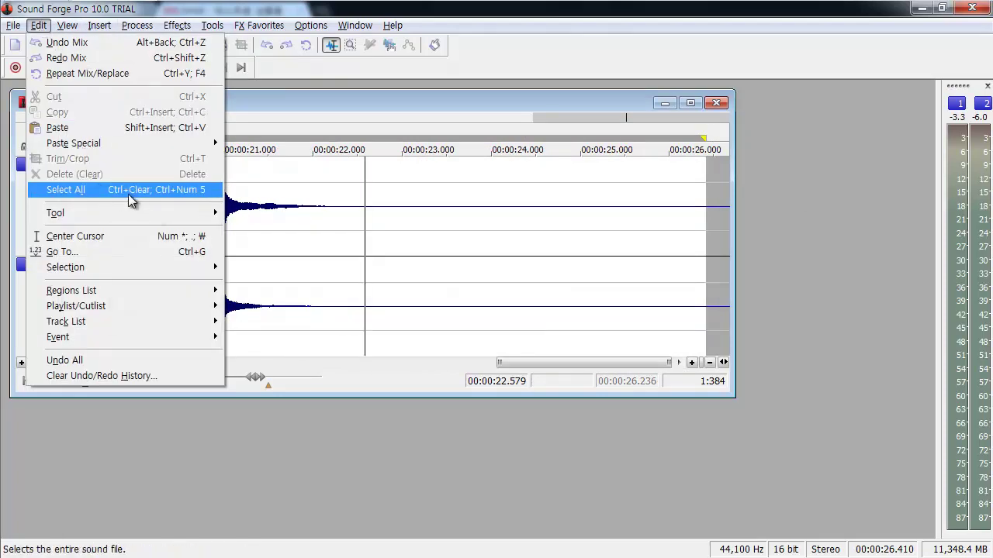
click(164, 195)
click(399, 256)
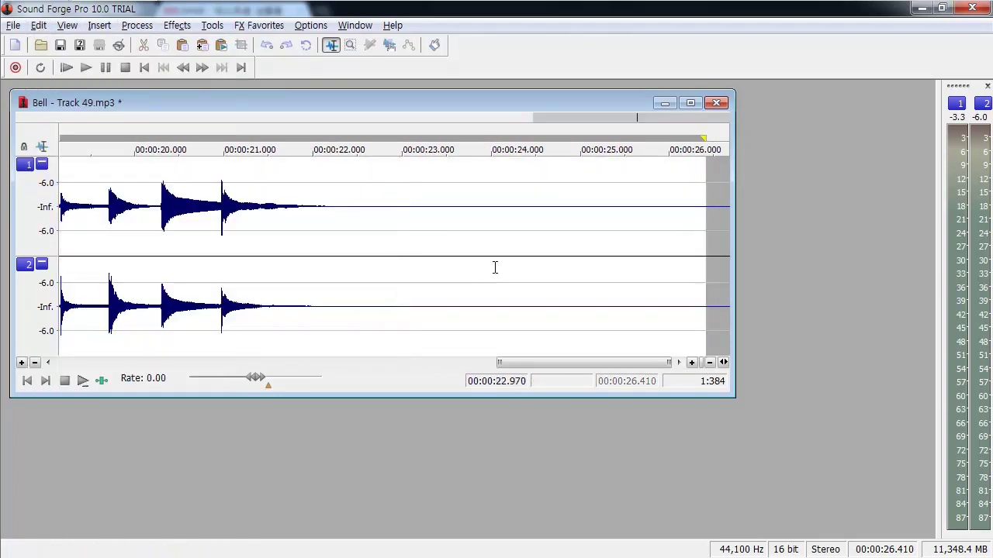
key(ctrl+a)
click(495, 268)
- Show all three bell phrases in the window, select the entire recording, and clear the selection
click(39, 25)
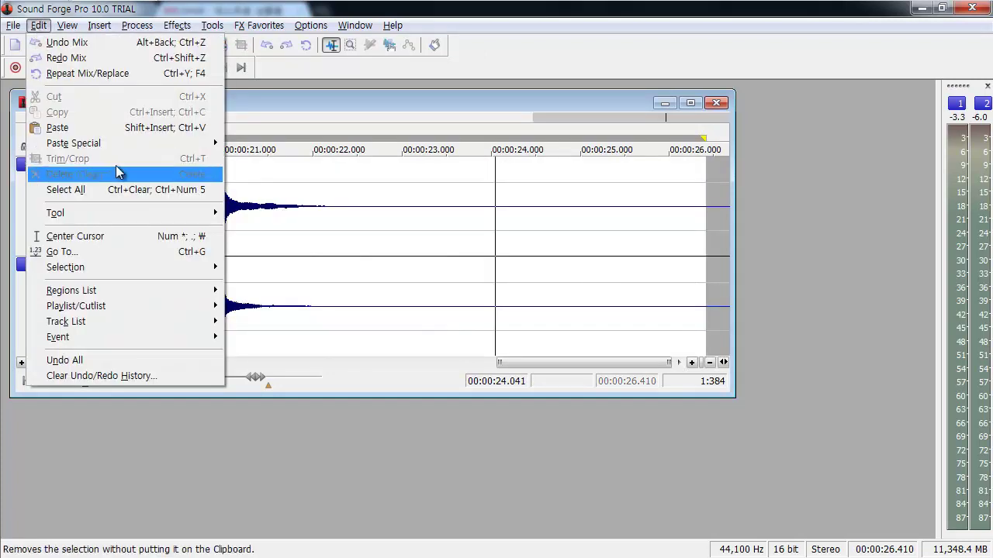
click(354, 262)
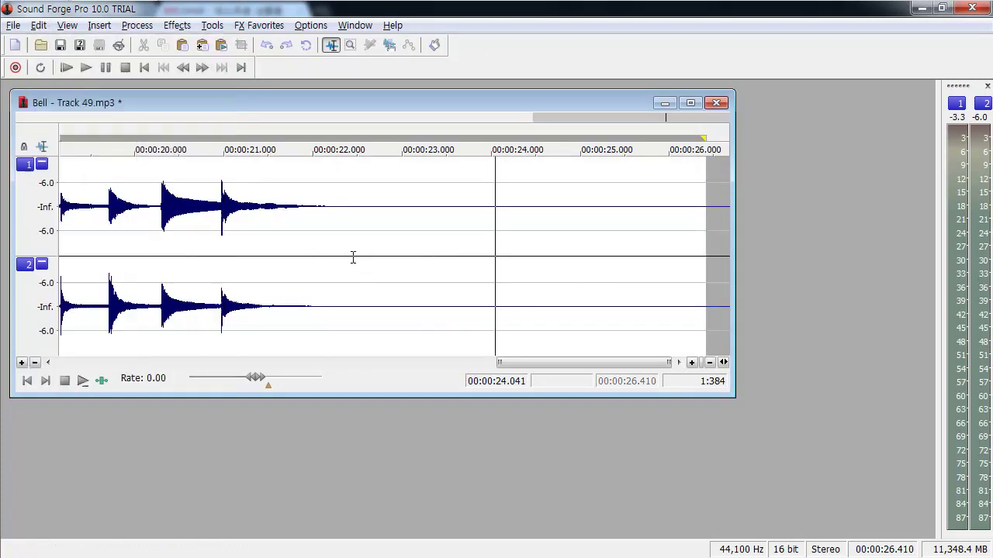
scroll(188, 261, down, 1)
scroll(188, 261, down, 3)
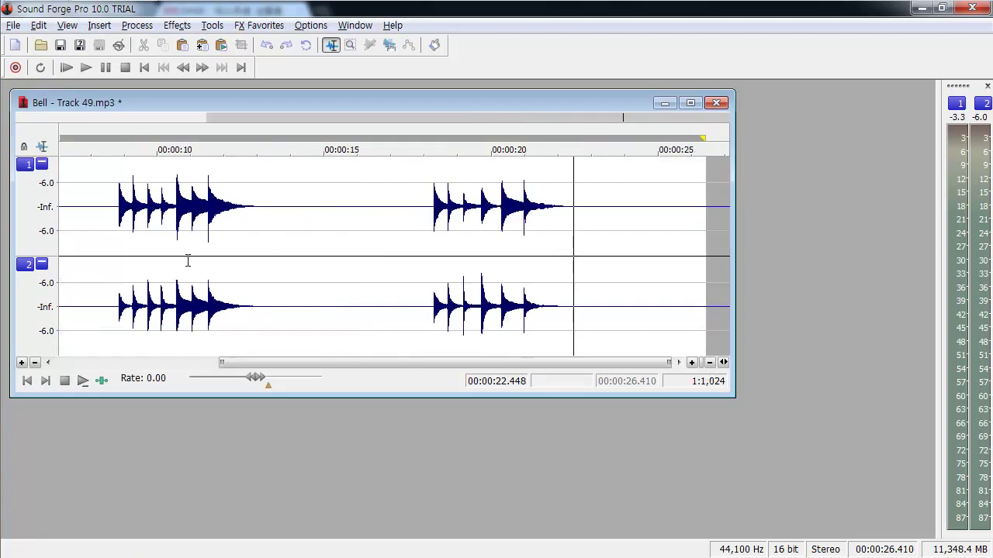
click(215, 248)
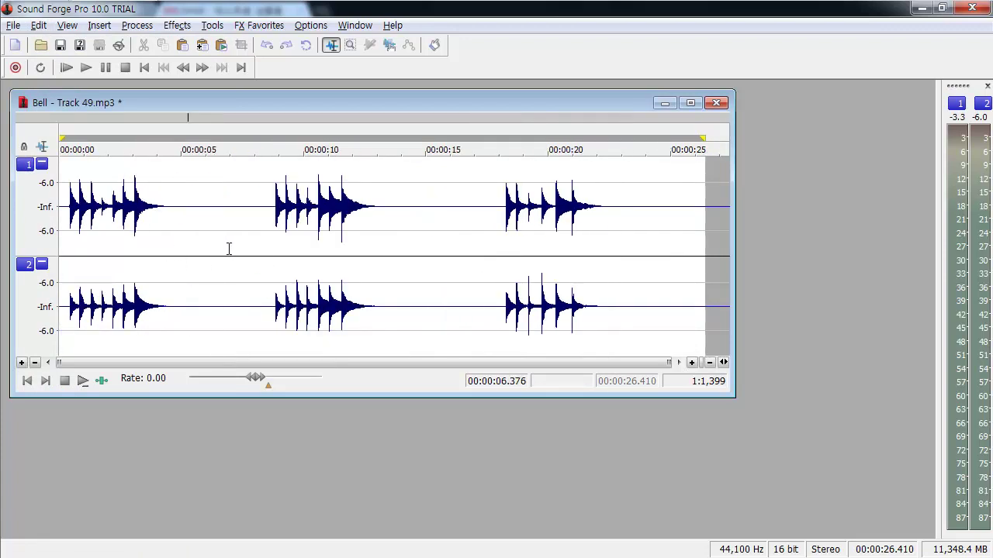
key(ctrl+a)
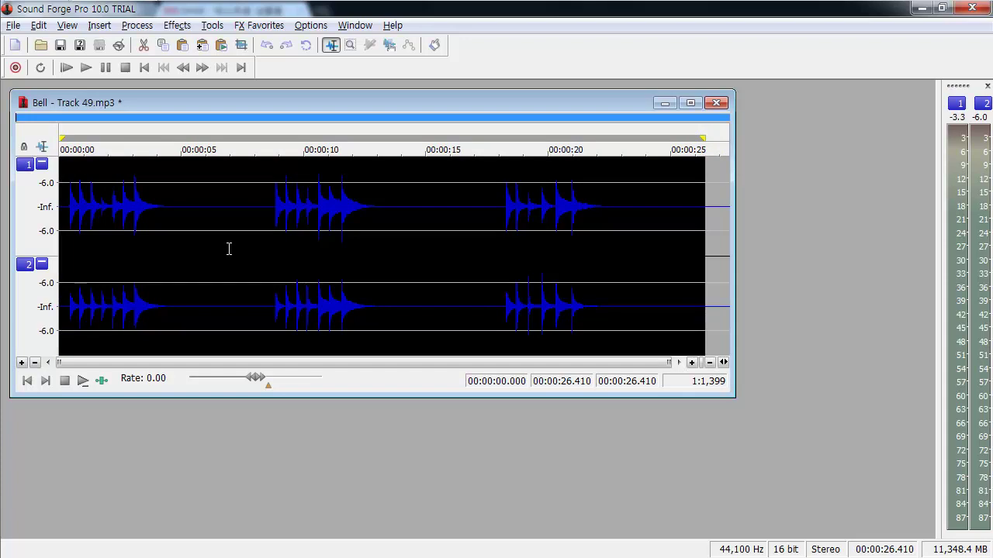
click(232, 246)
- Select the second bell phrase from about 7.392 s to 15.100 s and trim the file to that selection
drag(240, 246, 429, 250)
click(38, 24)
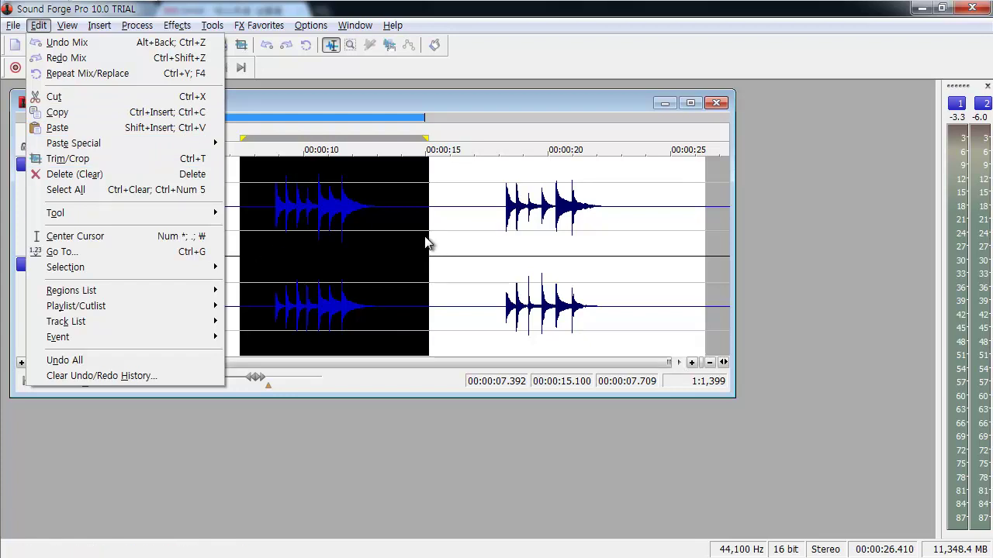
click(149, 164)
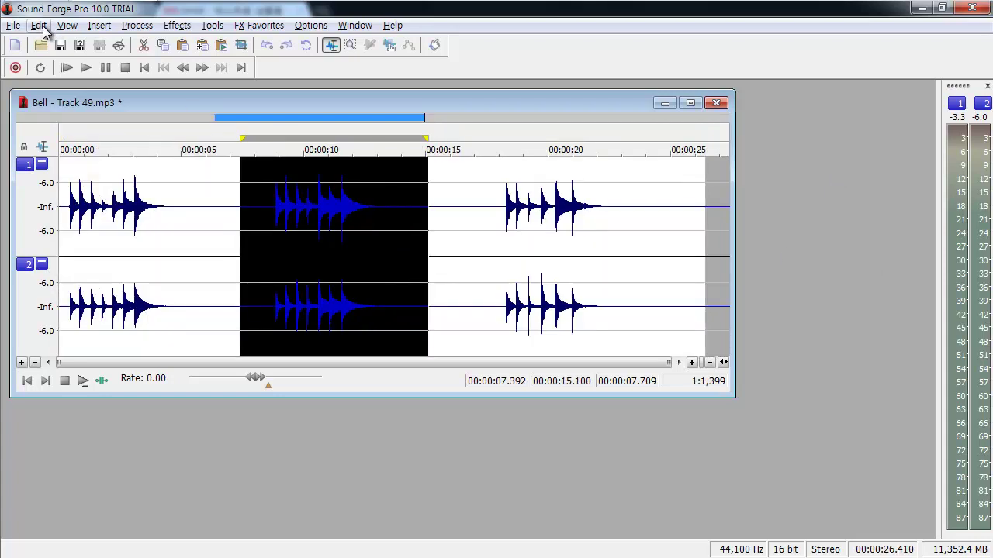
- Delete the selected second bell phrase and undo the deletion, doing both a second time
click(39, 25)
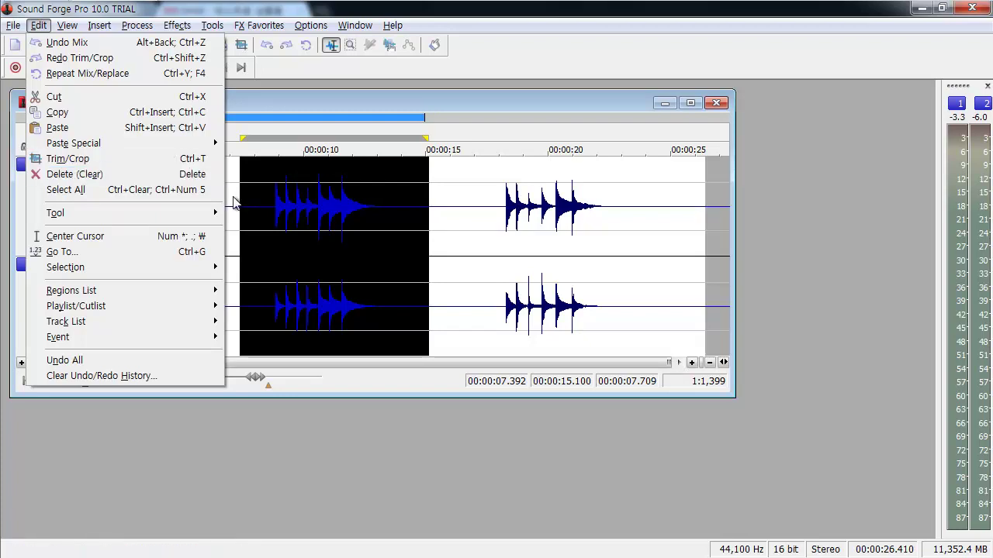
click(124, 176)
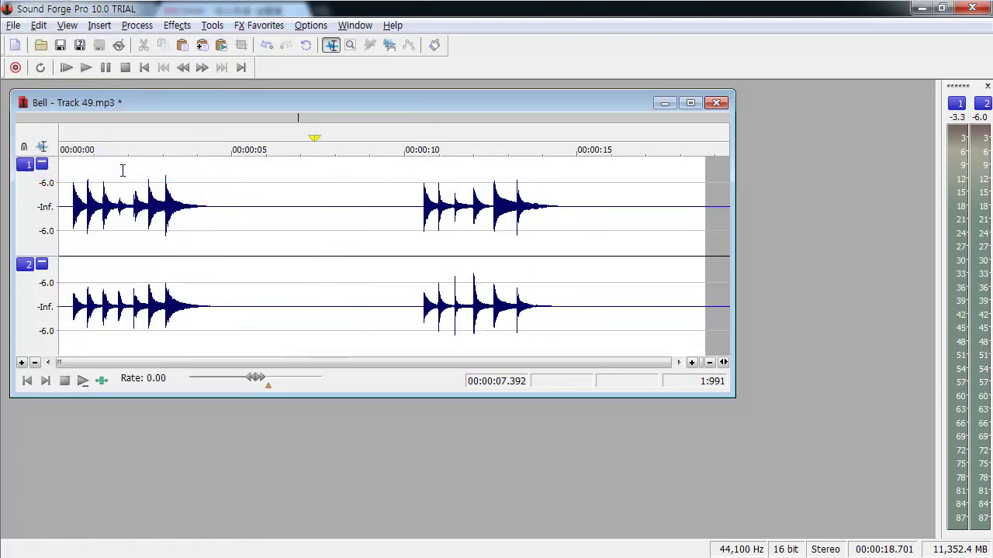
key(ctrl+z)
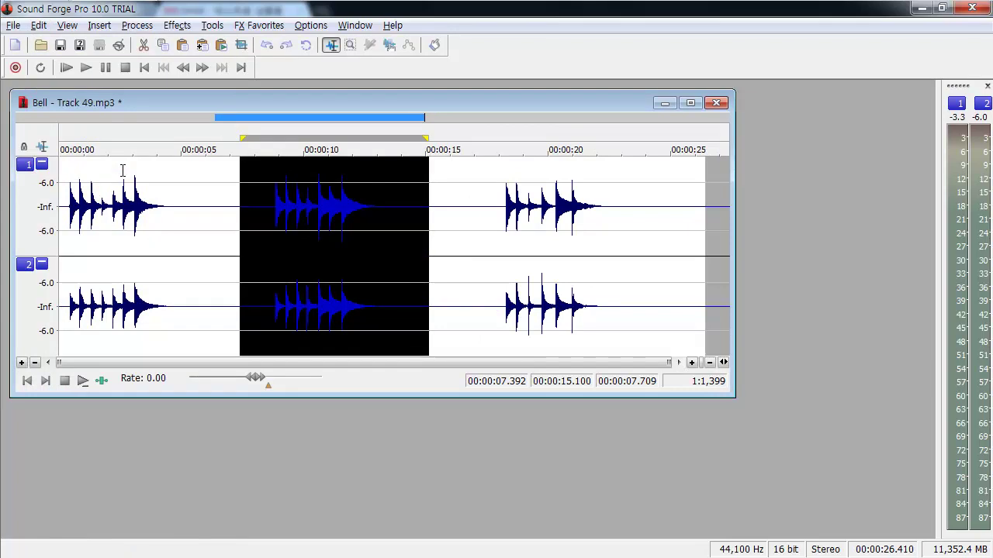
key(Delete)
key(ctrl+z)
- Magnify the second bell phrase with the Magnify tool, narrowing in on its fourth and fifth strikes
click(40, 26)
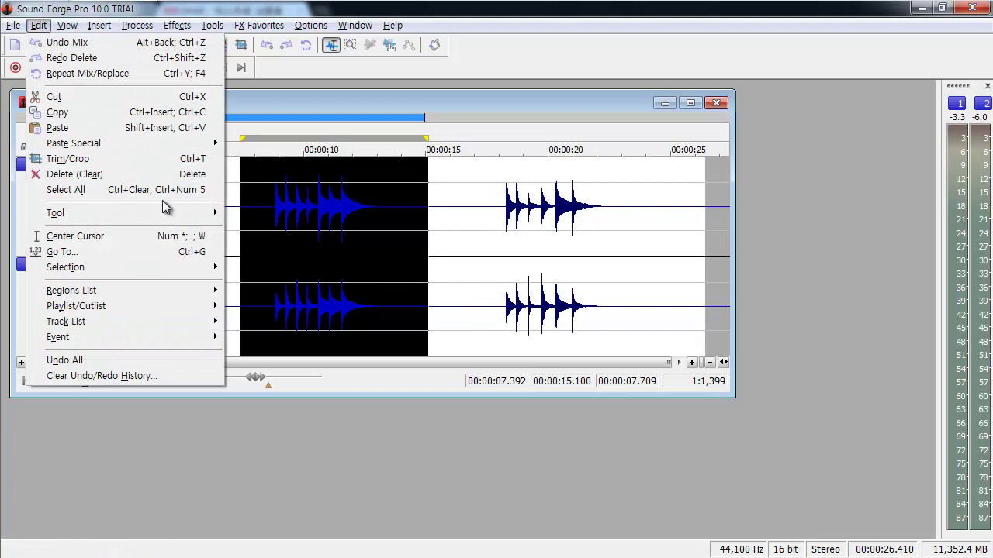
mouse_move(166, 221)
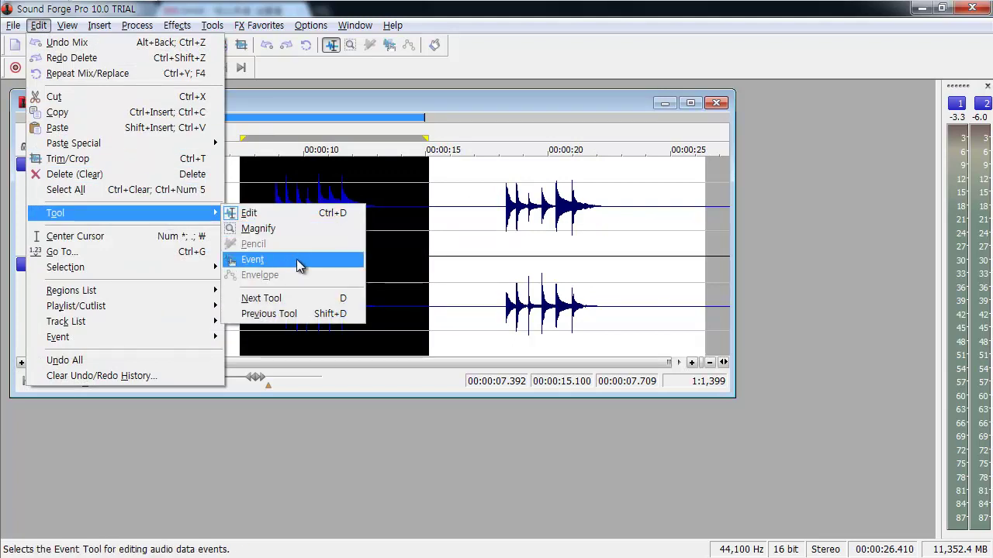
click(392, 226)
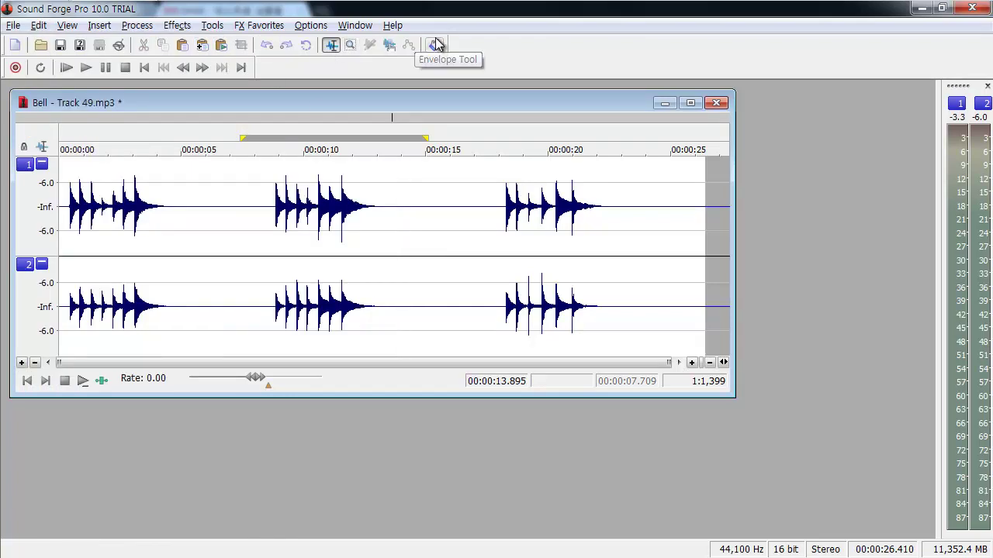
click(351, 47)
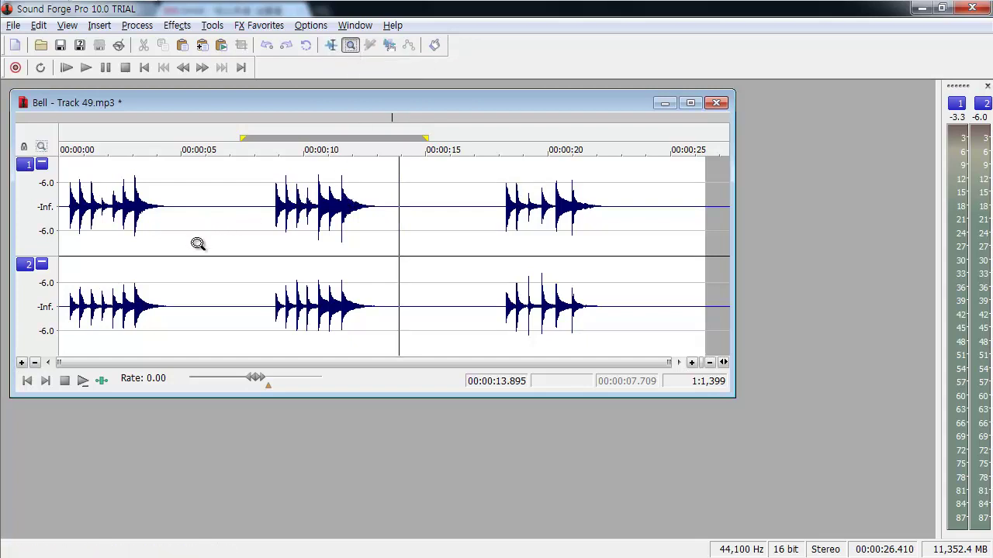
drag(197, 243, 454, 248)
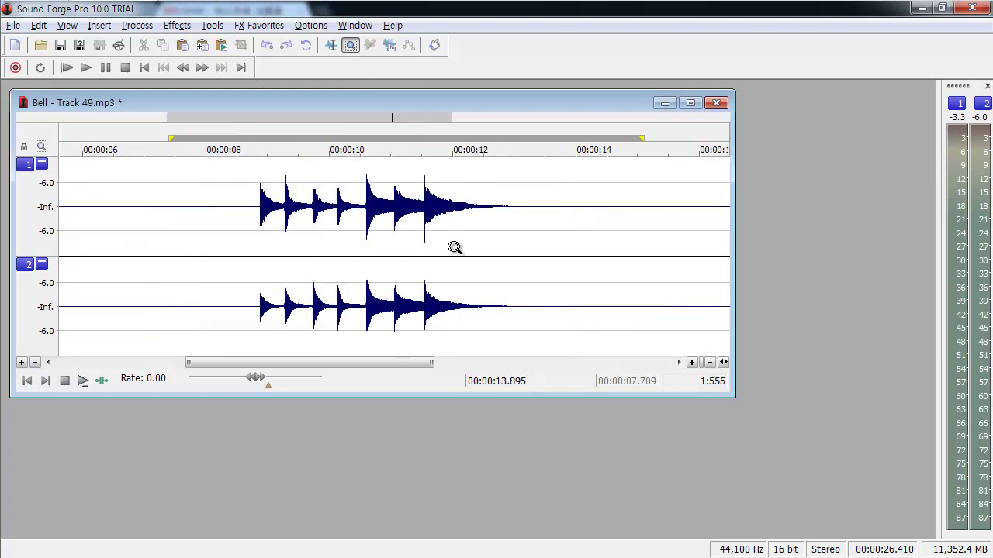
drag(334, 255, 391, 258)
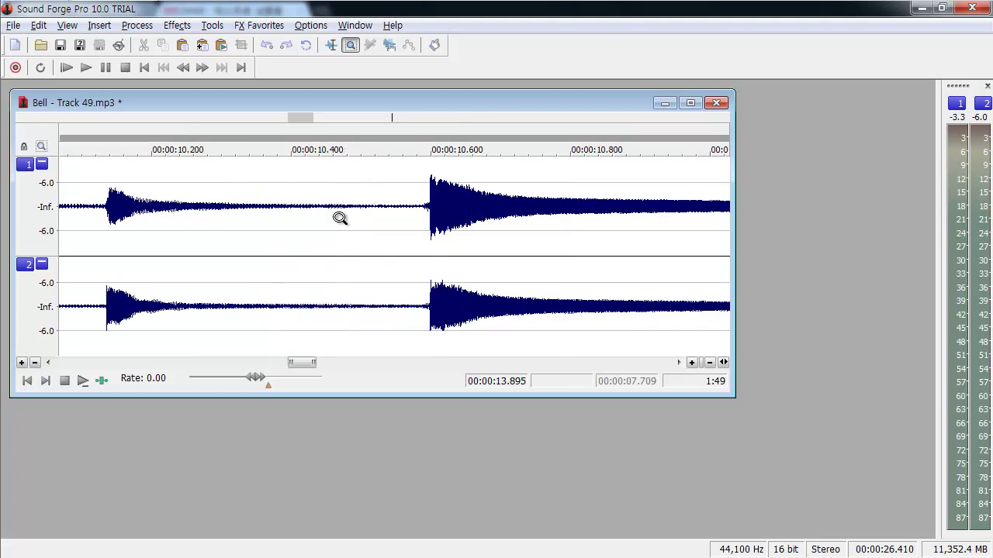
- Return to the Edit tool, select about 0.527 s around the second phrase's fifth strike, and show the whole file again
click(332, 46)
drag(185, 245, 553, 246)
scroll(381, 230, down, 2)
scroll(346, 220, down, 3)
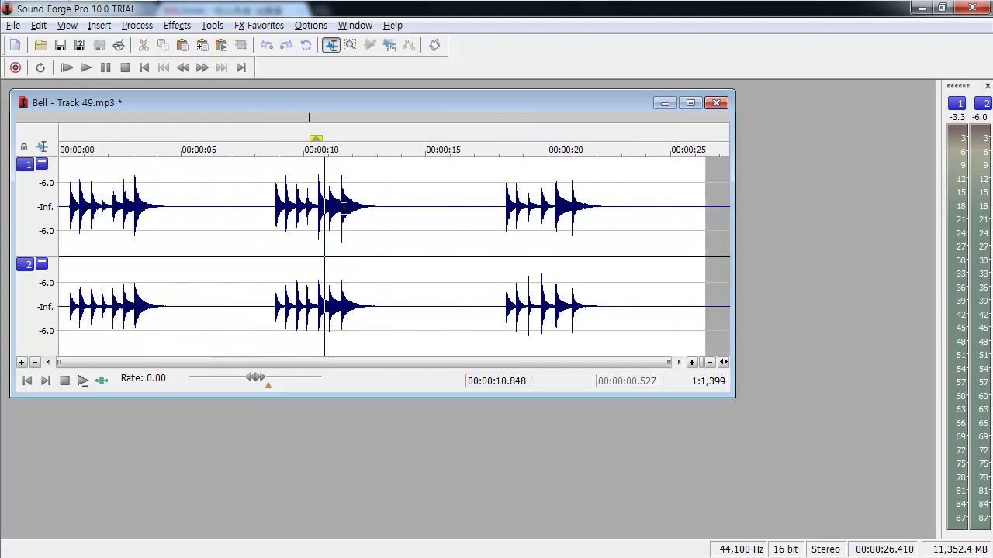
- Use Go To to move the cursor to position 00:00:10.849
click(34, 24)
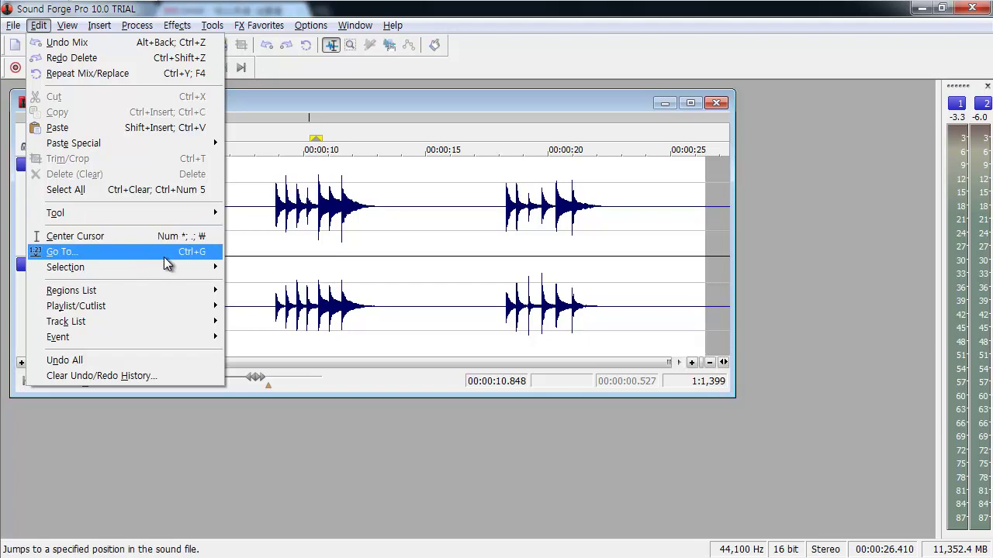
click(88, 256)
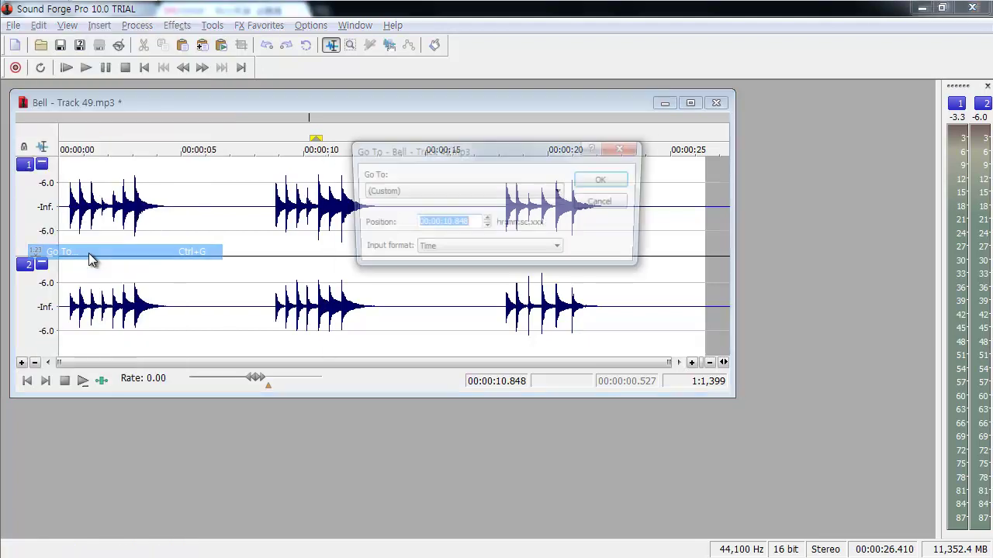
click(473, 223)
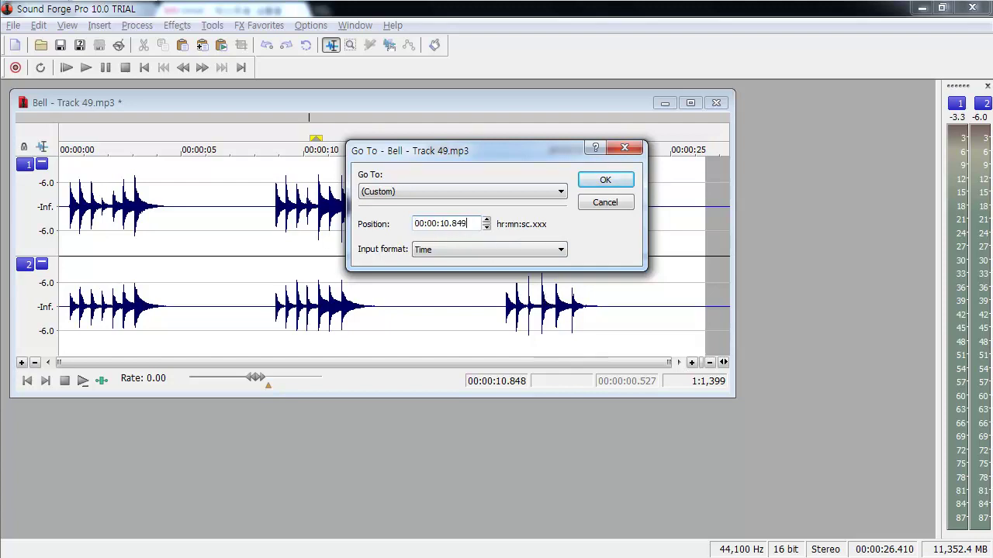
click(605, 180)
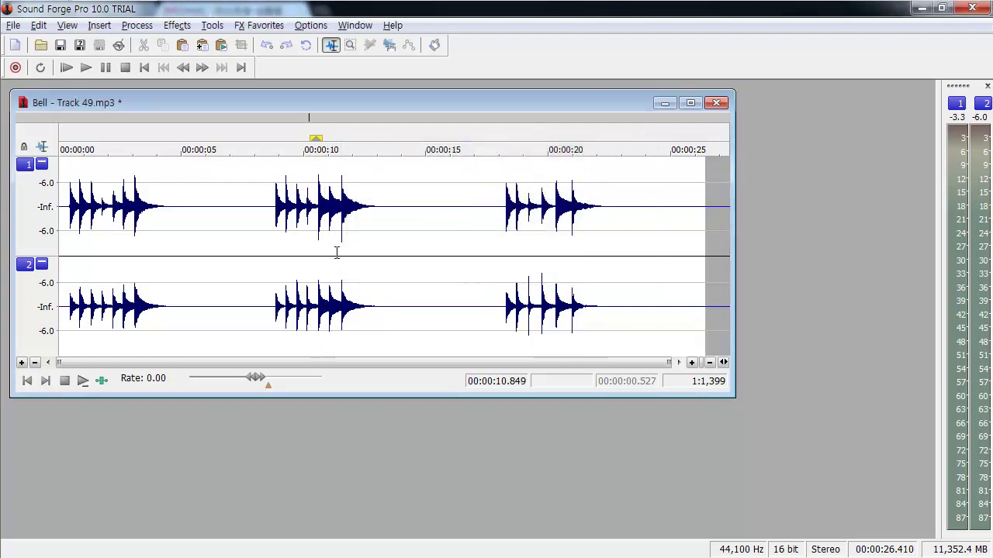
click(38, 25)
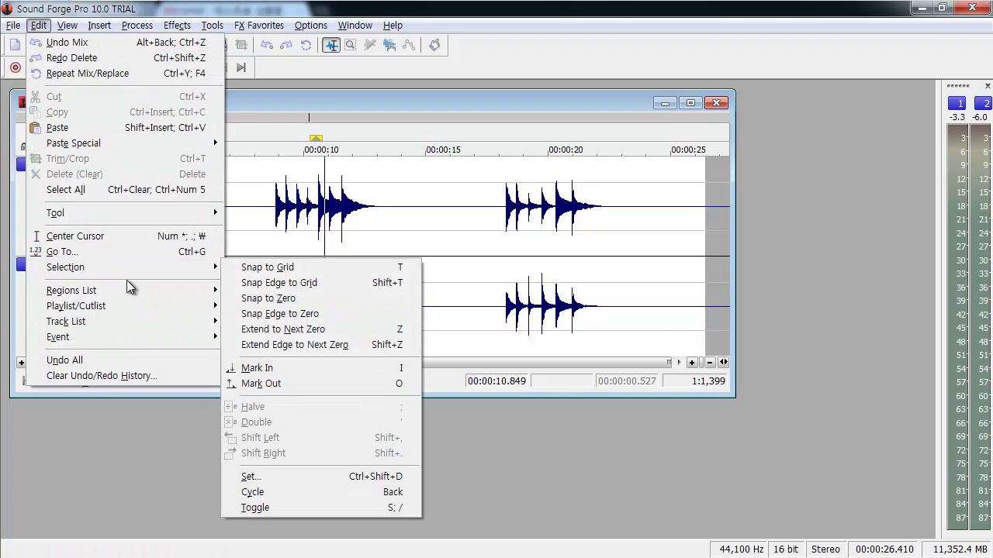
mouse_move(131, 293)
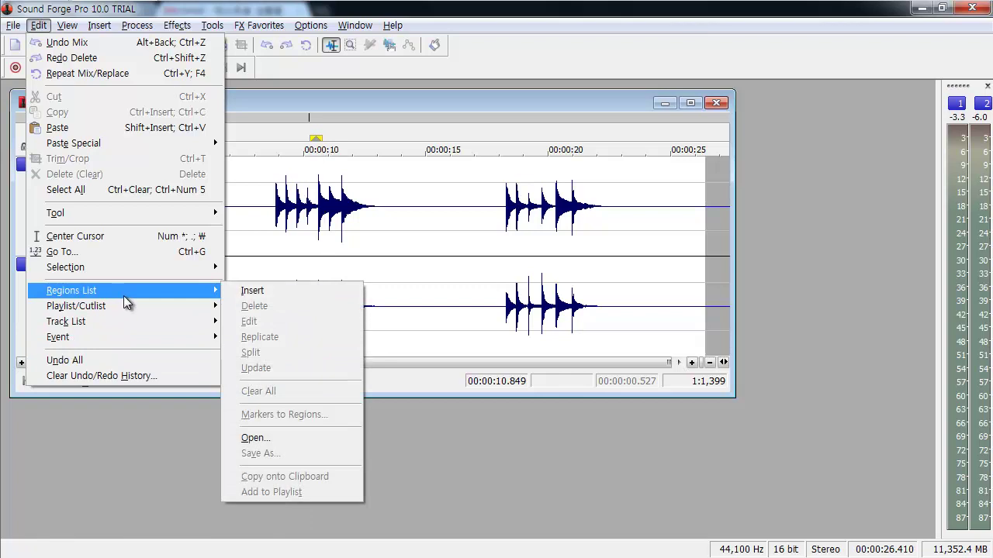
mouse_move(67, 25)
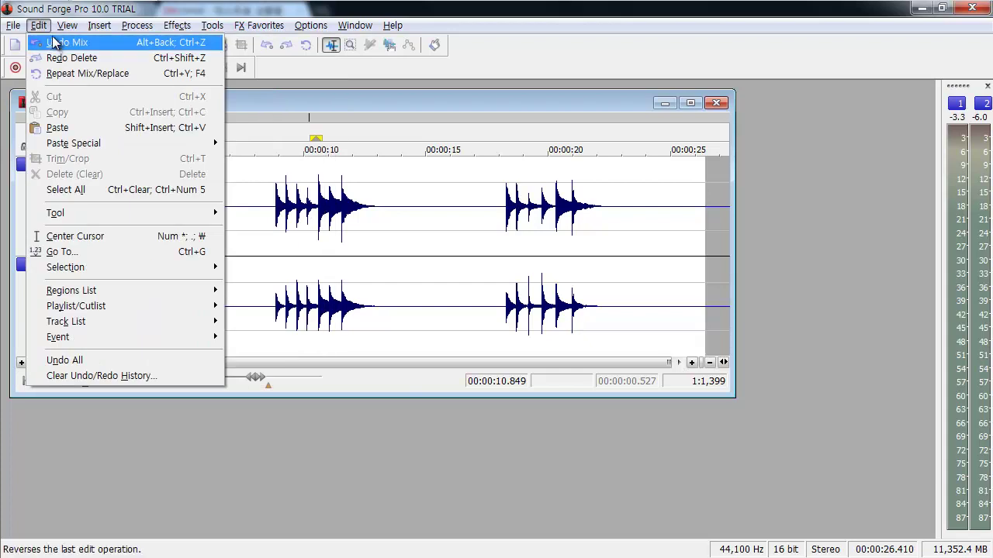
mouse_move(70, 152)
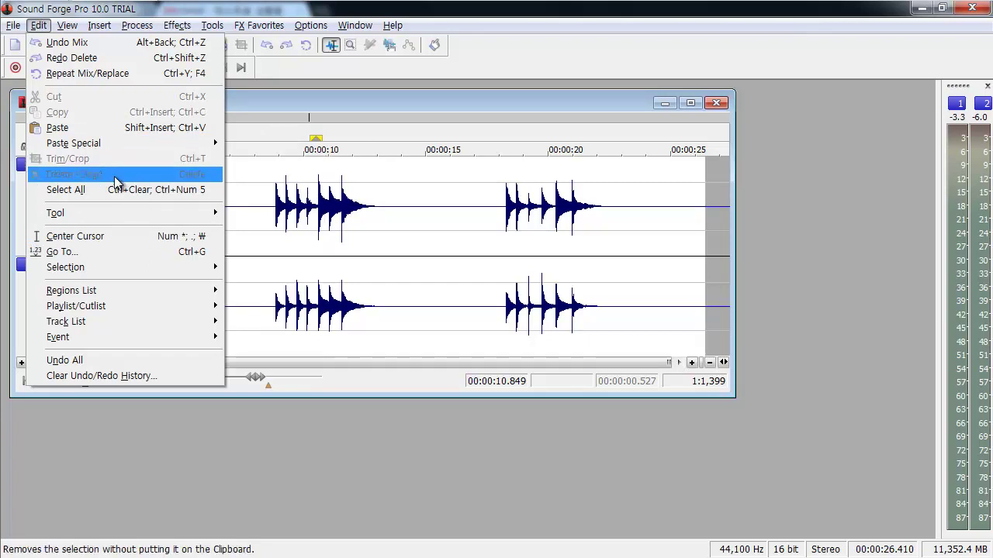
- Select the second bell phrase from about 7.804 s to 14.878 s
click(280, 225)
drag(250, 241, 422, 260)
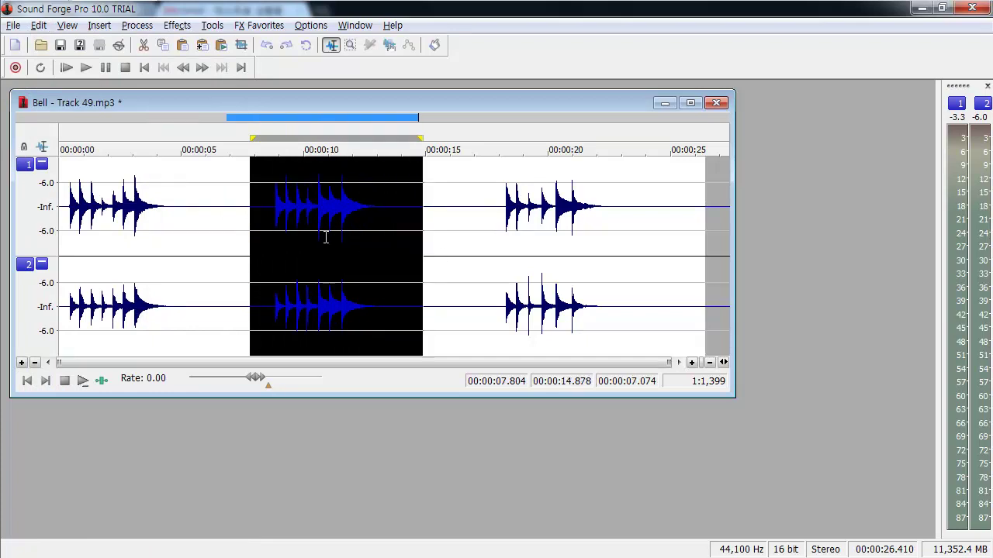